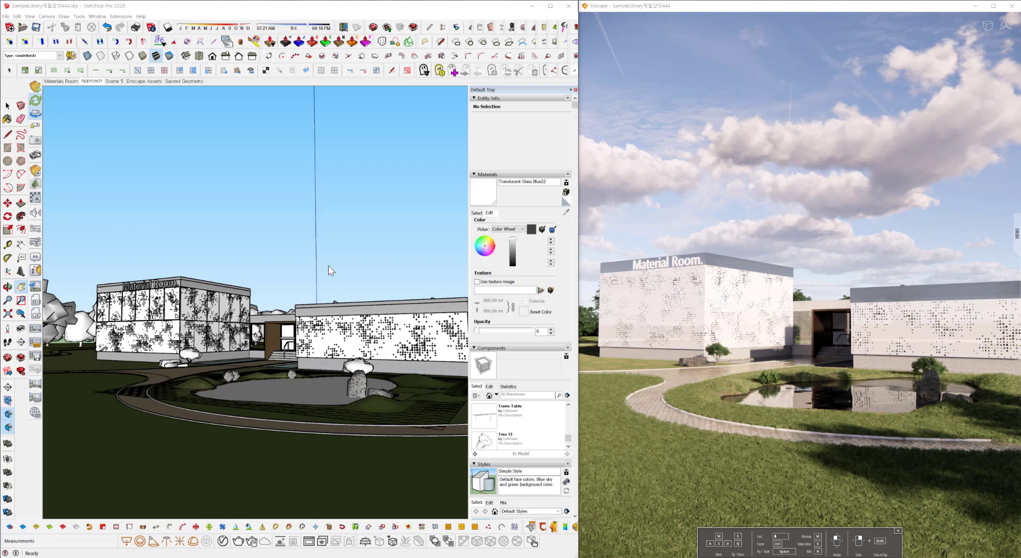
Switch to the browser with Enscape's skybox article, maximize it and examine the section on loading a skybox, underlining the Horizon source settings.
{"action": "key", "text": "h"}
{"action": "left_click_drag", "start_coordinate": [1, 16], "coordinate": [544, 65]}
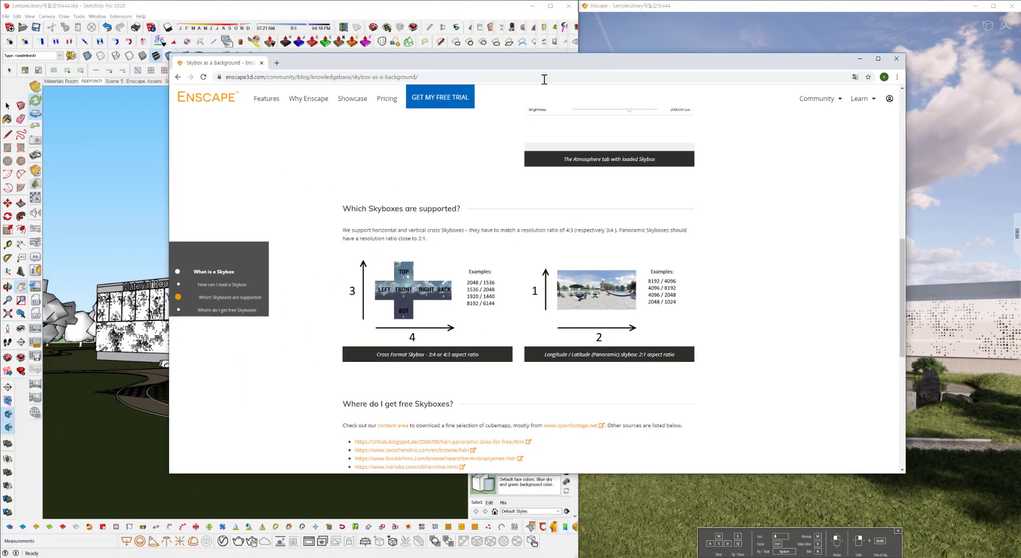
{"action": "left_click", "coordinate": [878, 60]}
{"action": "scroll", "coordinate": [553, 234], "scroll_direction": "up", "scroll_amount": 7}
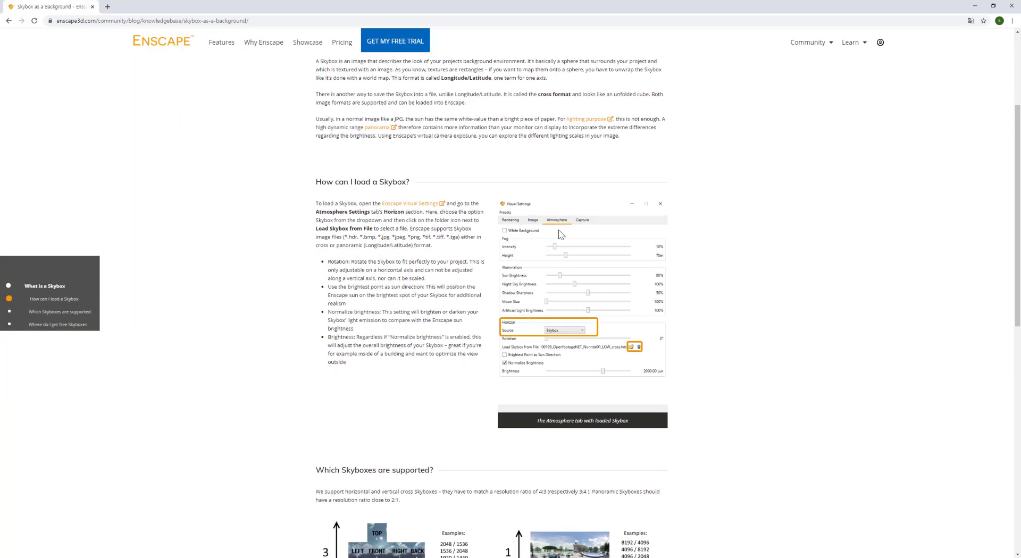
{"action": "scroll", "coordinate": [528, 235], "scroll_direction": "down", "scroll_amount": 2}
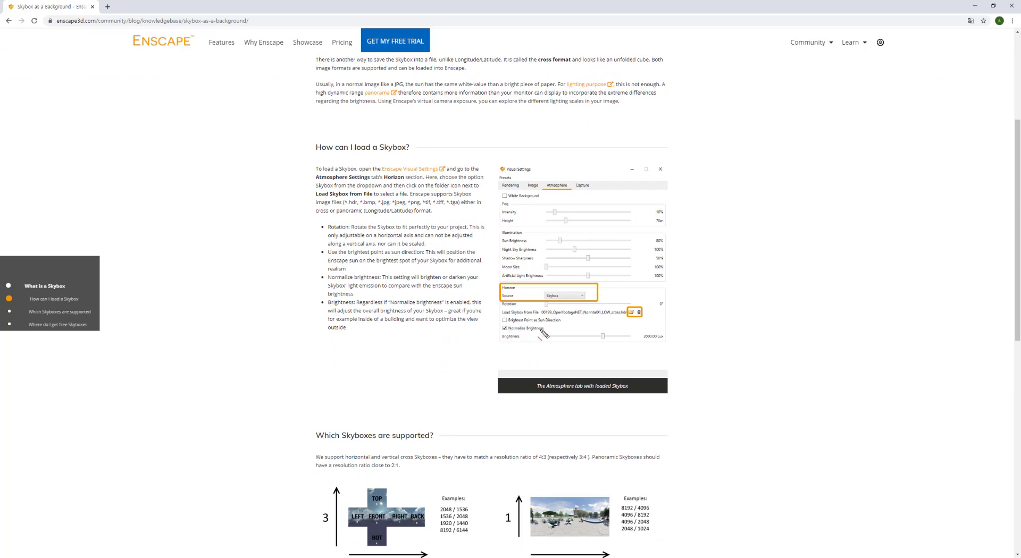
{"action": "key", "text": "ctrl+alt+d"}
{"action": "left_click_drag", "start_coordinate": [496, 301], "coordinate": [615, 309]}
{"action": "key", "text": "Escape"}
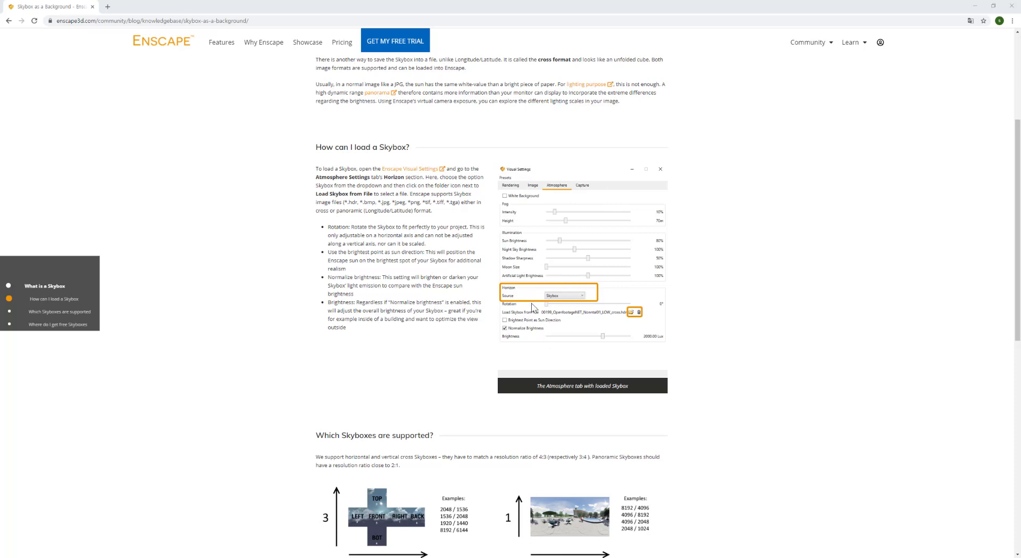
Examine the supported skybox formats and free skybox sources in the article, underlining the cross and panoramic format examples.
{"action": "scroll", "coordinate": [549, 341], "scroll_direction": "down", "scroll_amount": 3}
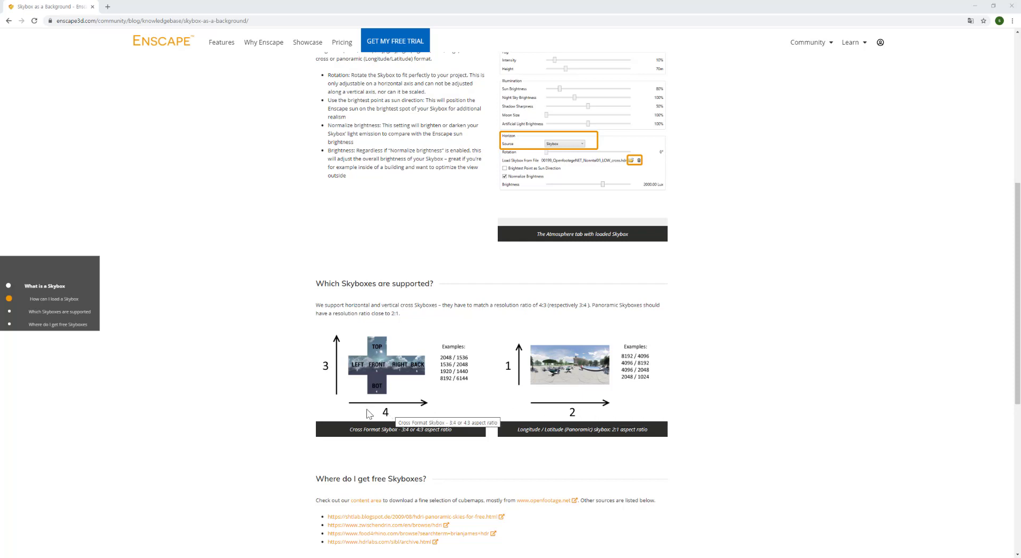
{"action": "left_click_drag", "start_coordinate": [322, 411], "coordinate": [492, 411]}
{"action": "left_click_drag", "start_coordinate": [535, 389], "coordinate": [611, 389]}
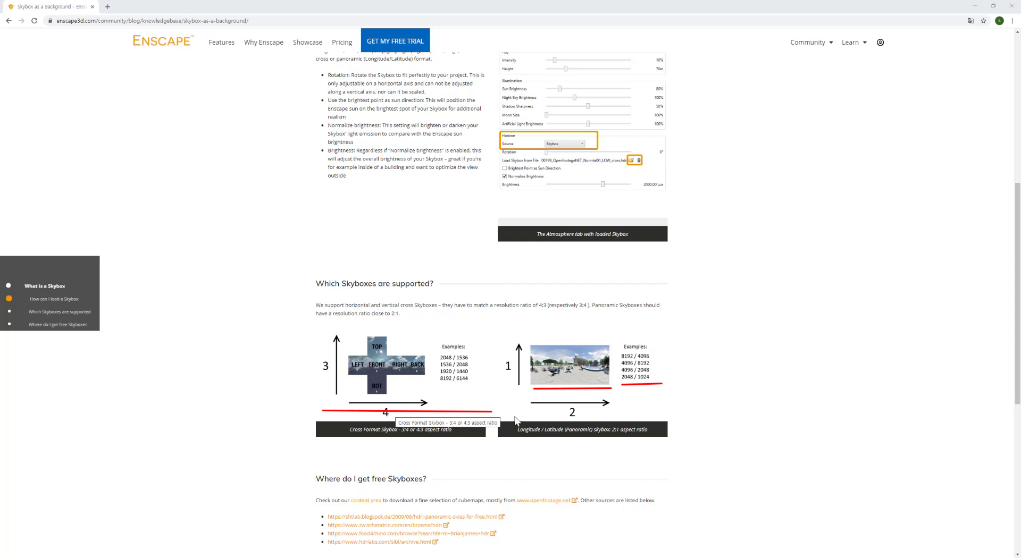
{"action": "scroll", "coordinate": [601, 393], "scroll_direction": "down", "scroll_amount": 2}
{"action": "scroll", "coordinate": [602, 388], "scroll_direction": "down", "scroll_amount": 5}
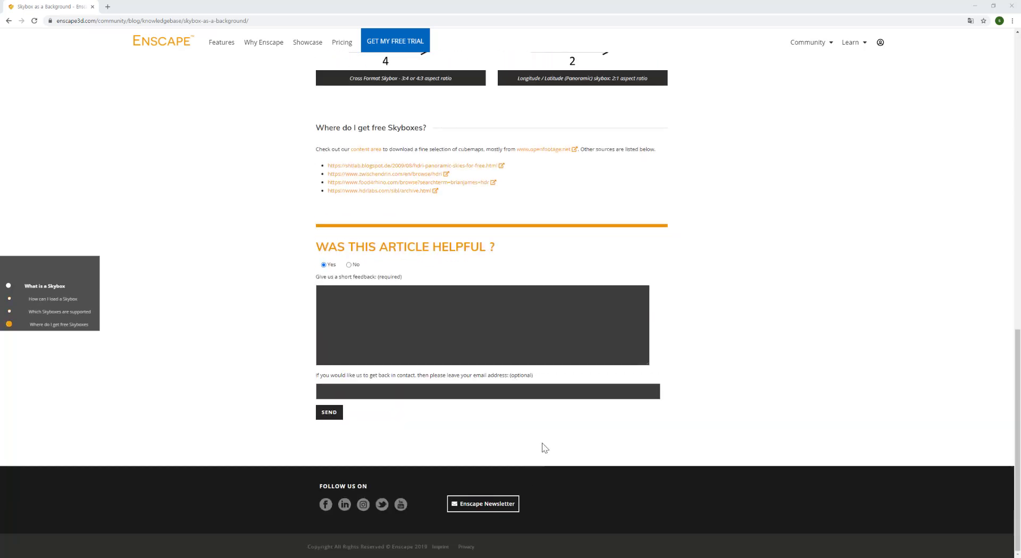
{"action": "scroll", "coordinate": [586, 410], "scroll_direction": "up", "scroll_amount": 5}
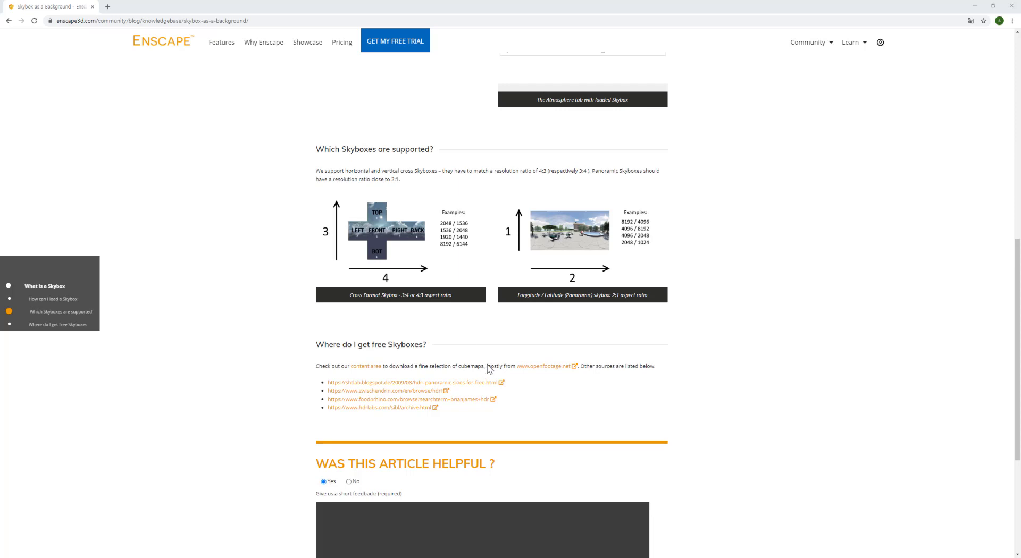
{"action": "scroll", "coordinate": [539, 356], "scroll_direction": "up", "scroll_amount": 2}
{"action": "scroll", "coordinate": [536, 357], "scroll_direction": "up", "scroll_amount": 3}
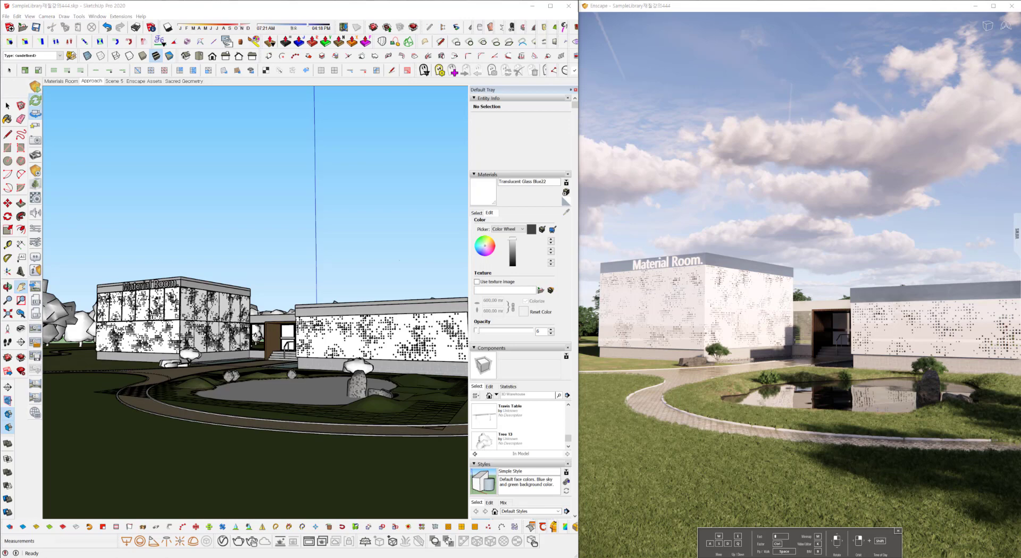
Bring up the CrossCubemaps folder in File Explorer, look over its HDR skybox files and put it away.
{"action": "left_click_drag", "start_coordinate": [0, 118], "coordinate": [473, 63]}
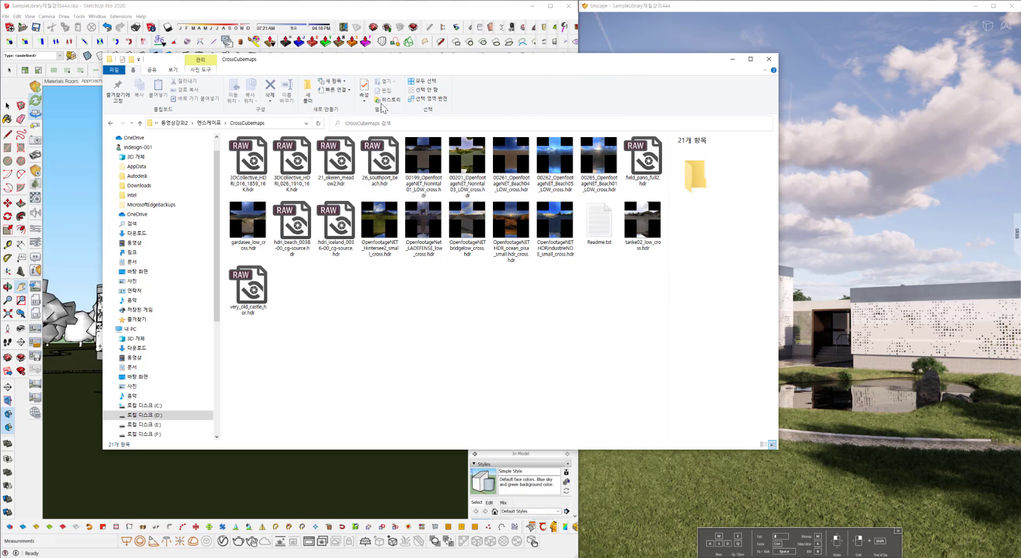
{"action": "left_click_drag", "start_coordinate": [414, 62], "coordinate": [0, 117]}
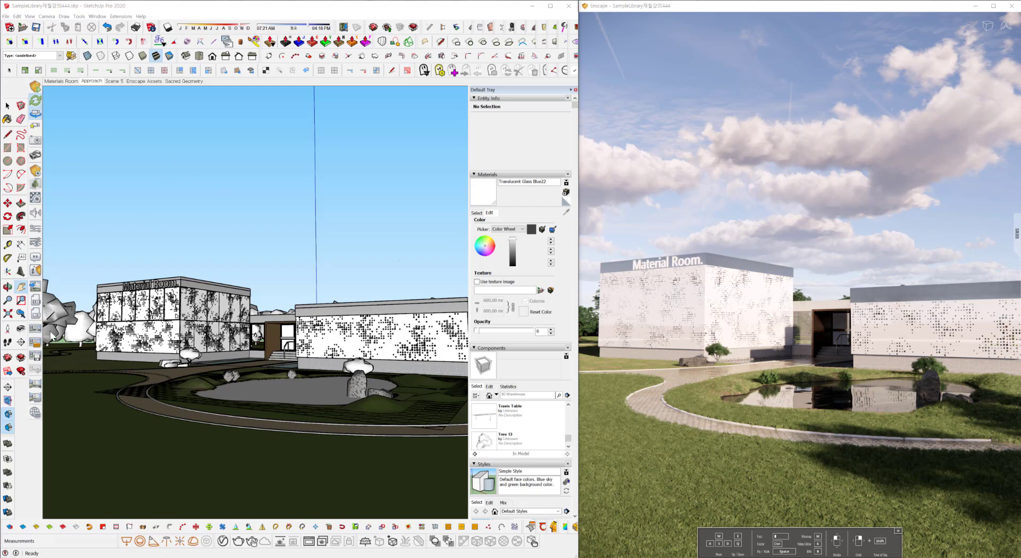
Open Enscape's visual settings for the atmosphere, set the horizon source to Mountains and check it in the render view.
{"action": "left_click", "coordinate": [35, 244]}
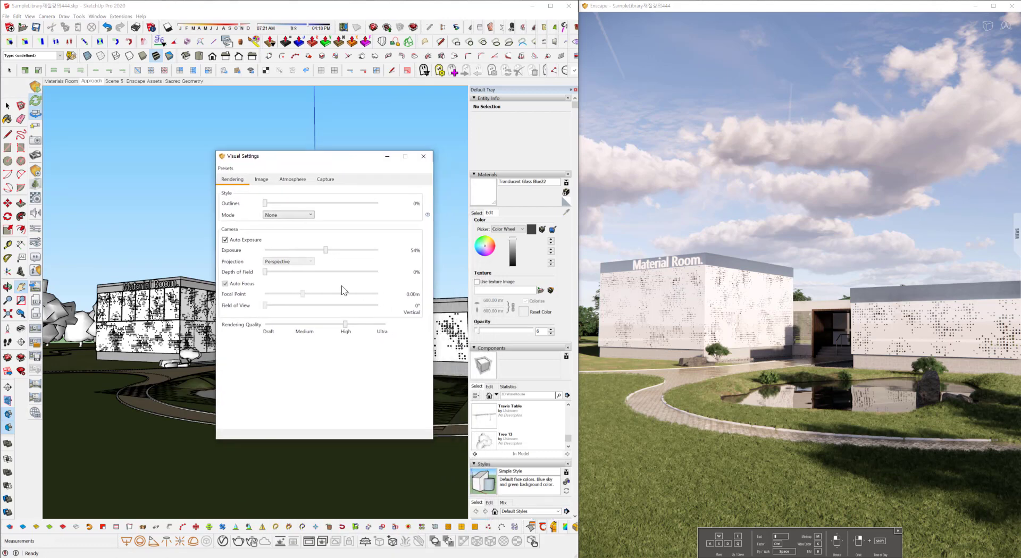
{"action": "left_click", "coordinate": [287, 181]}
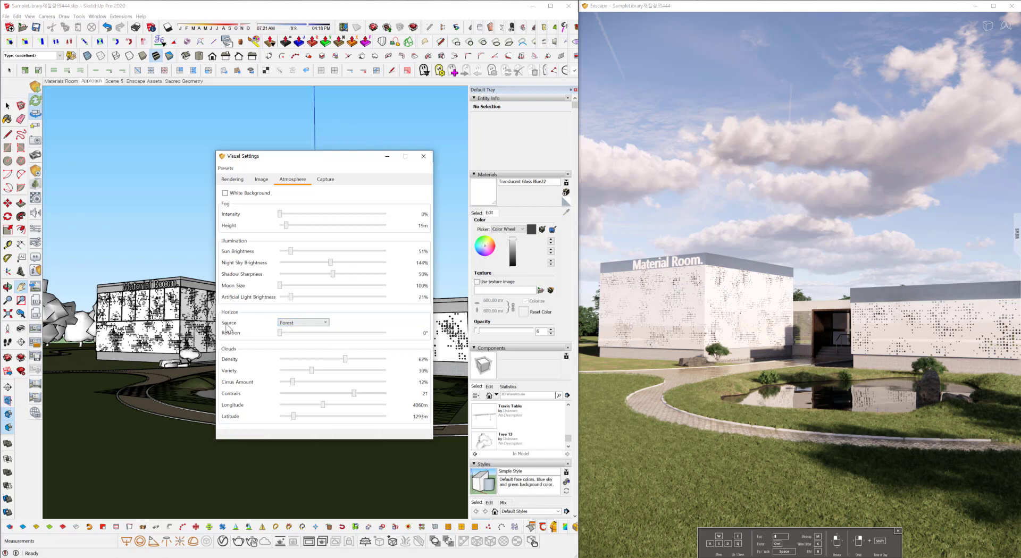
{"action": "left_click", "coordinate": [307, 325]}
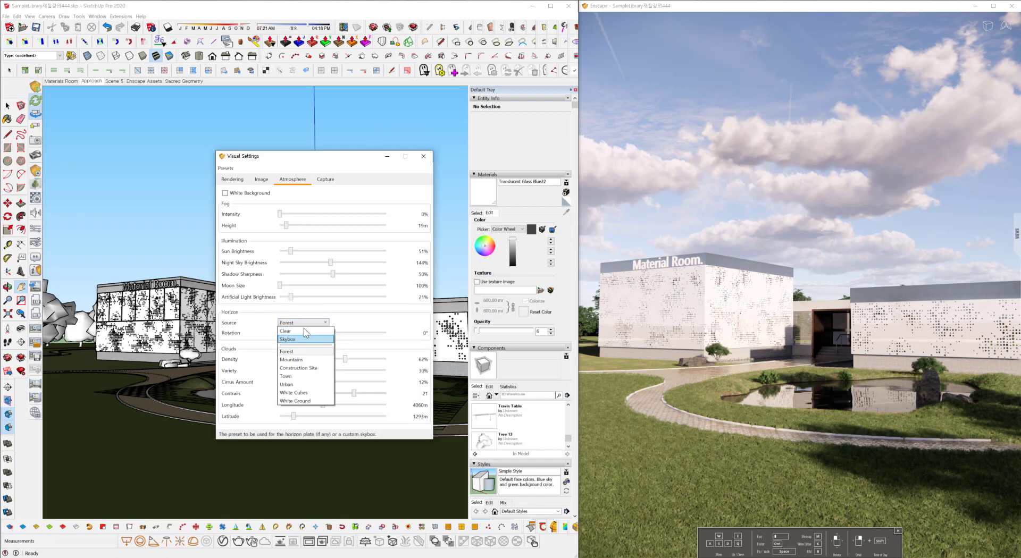
{"action": "left_click", "coordinate": [310, 361]}
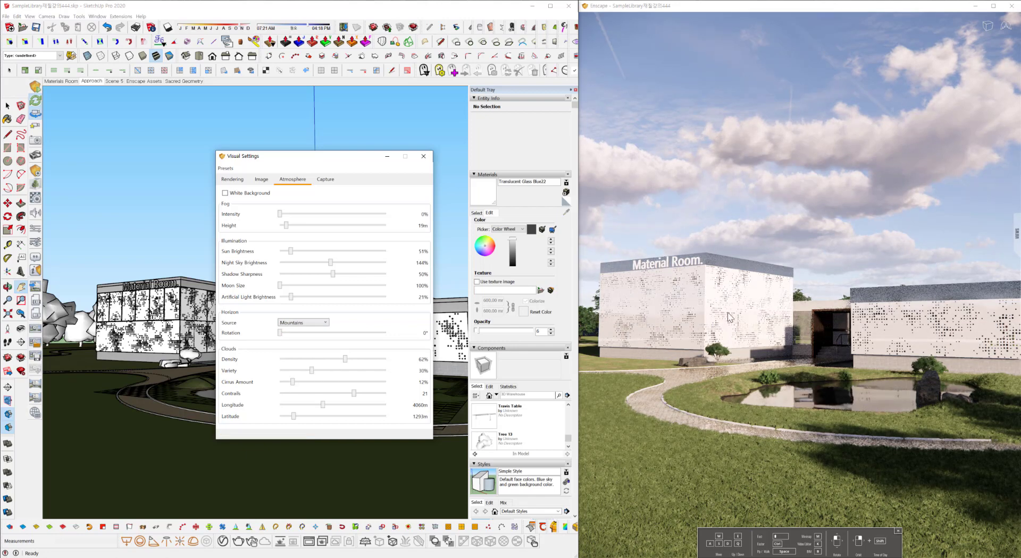
{"action": "left_click", "coordinate": [815, 313]}
Change the horizon source to Town and inspect the surroundings of the building in the render view.
{"action": "left_click", "coordinate": [303, 323]}
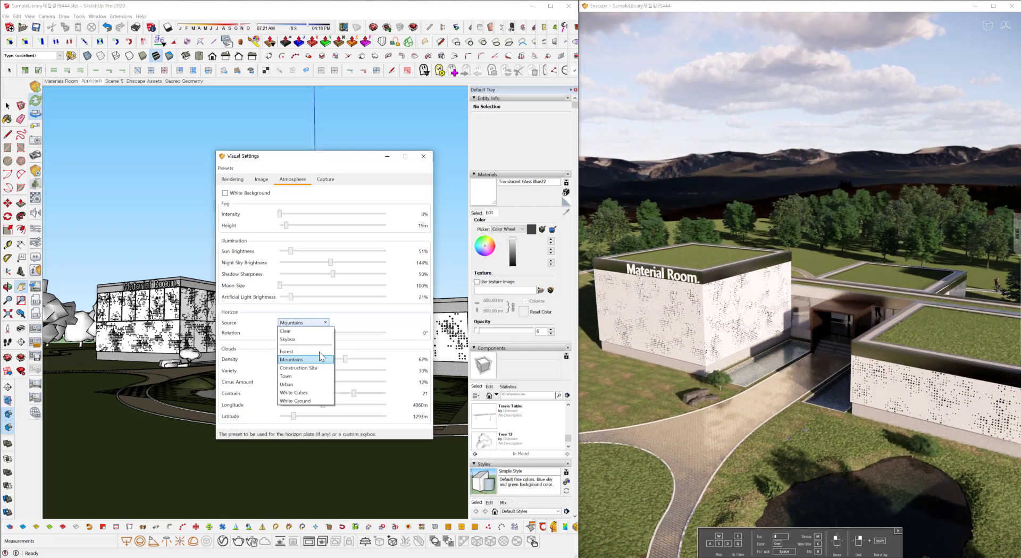
{"action": "left_click", "coordinate": [310, 371]}
{"action": "right_click_drag", "start_coordinate": [840, 270], "coordinate": [843, 275]}
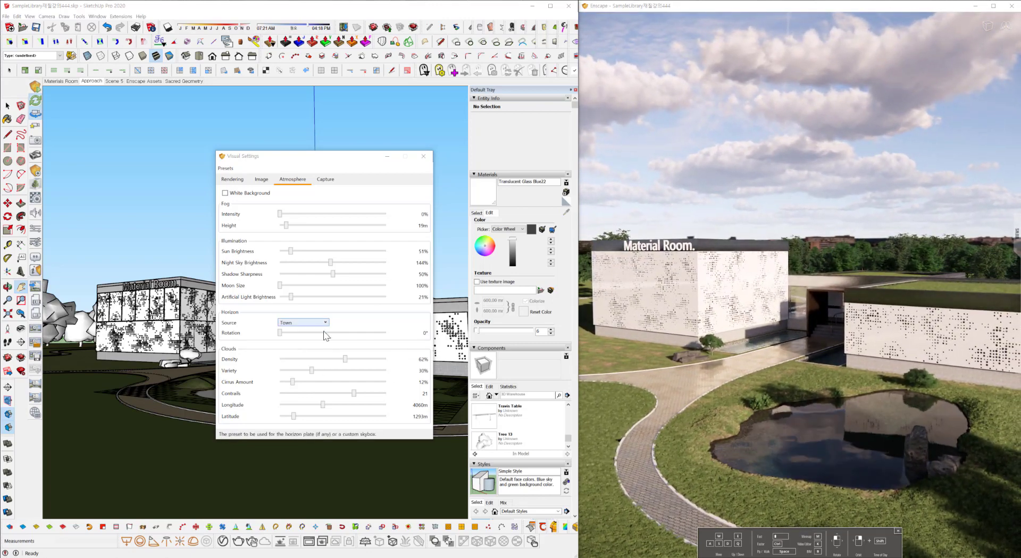
{"action": "right_click_drag", "start_coordinate": [783, 377], "coordinate": [776, 375]}
Change the horizon source to Clear and inspect the sky around the building in the render view.
{"action": "left_click", "coordinate": [297, 322]}
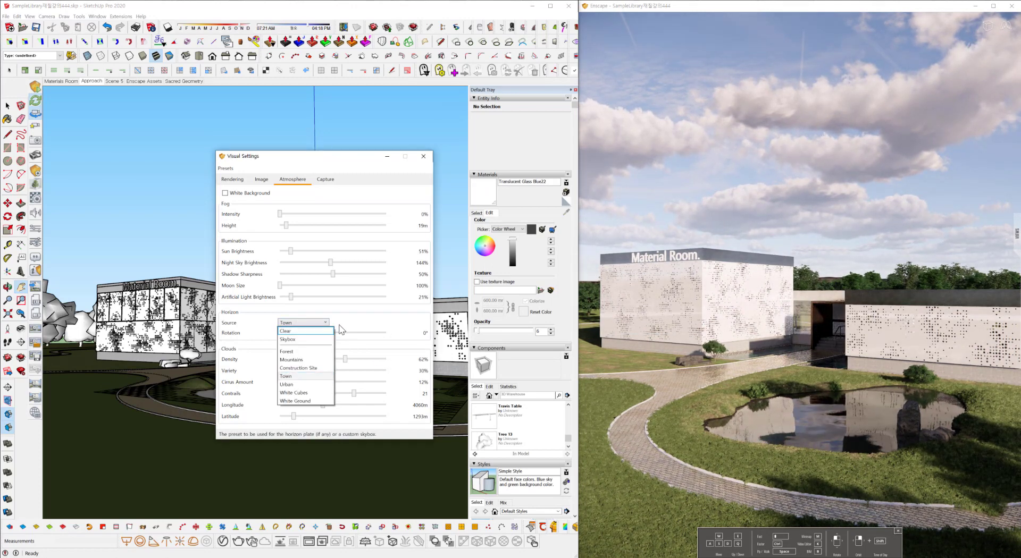
{"action": "left_click", "coordinate": [287, 331]}
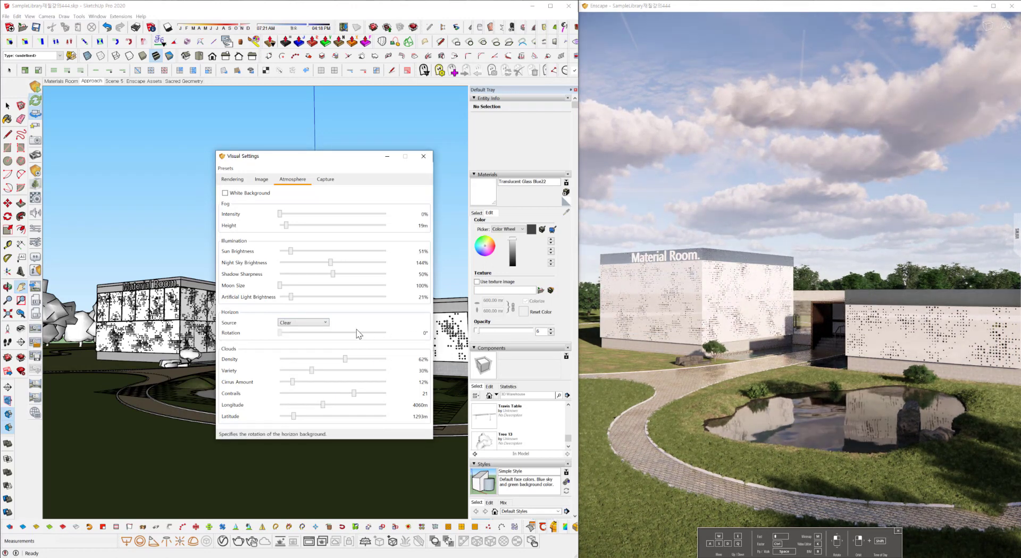
{"action": "left_click", "coordinate": [839, 257]}
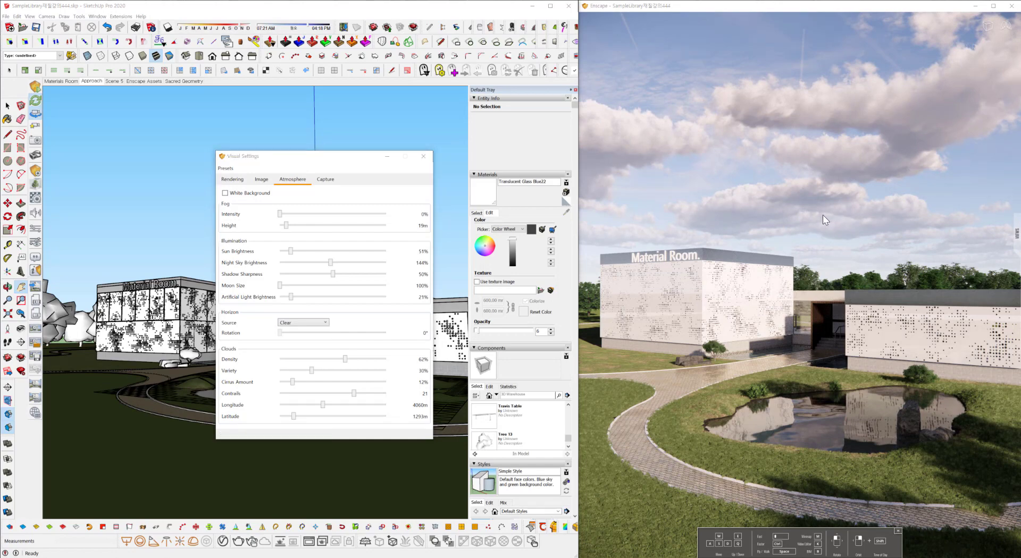
{"action": "left_click_drag", "start_coordinate": [822, 215], "coordinate": [825, 212]}
{"action": "right_click_drag", "start_coordinate": [842, 387], "coordinate": [842, 384]}
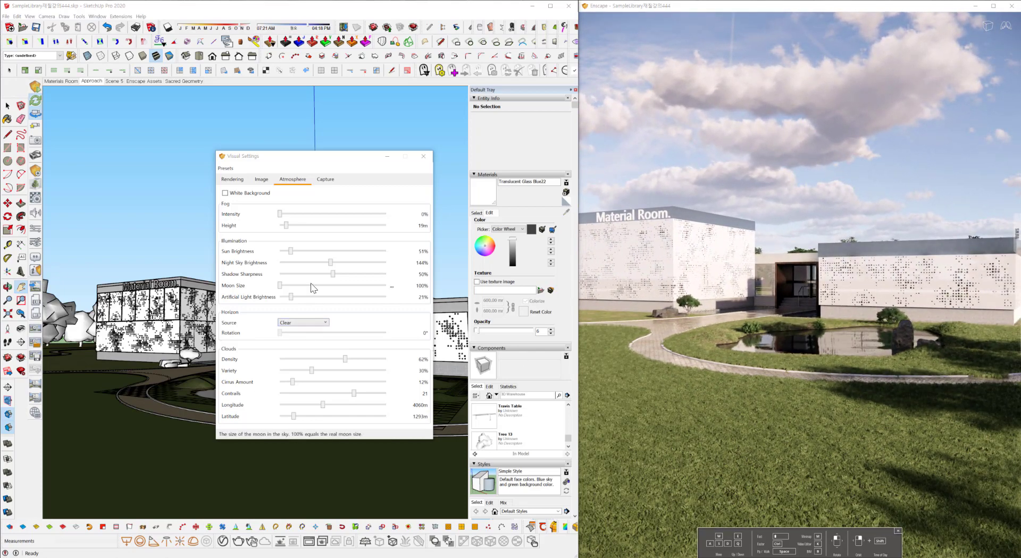
Turn the white background on to preview the building against it, and switch it off again.
{"action": "left_click", "coordinate": [225, 194]}
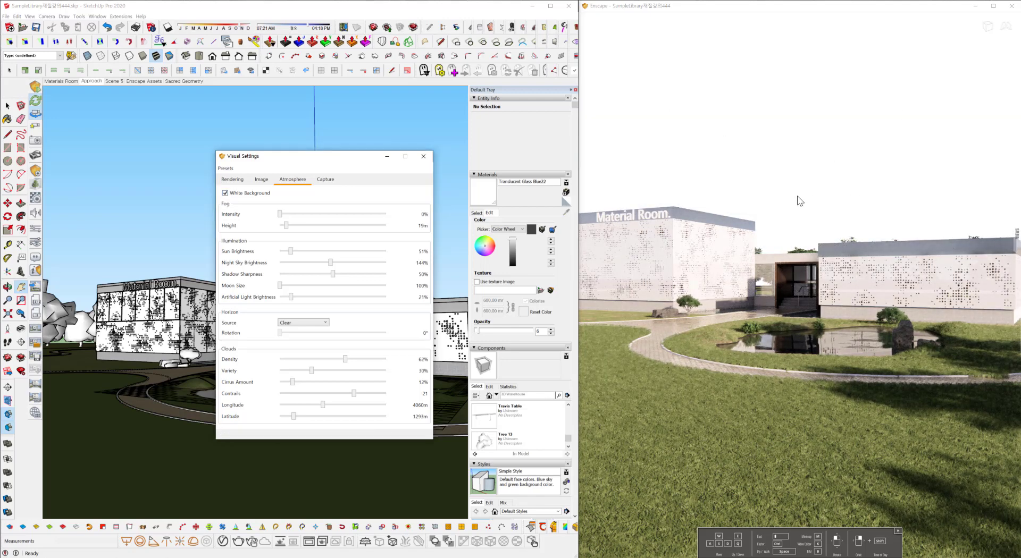
{"action": "scroll", "coordinate": [798, 201], "scroll_direction": "down", "scroll_amount": 4}
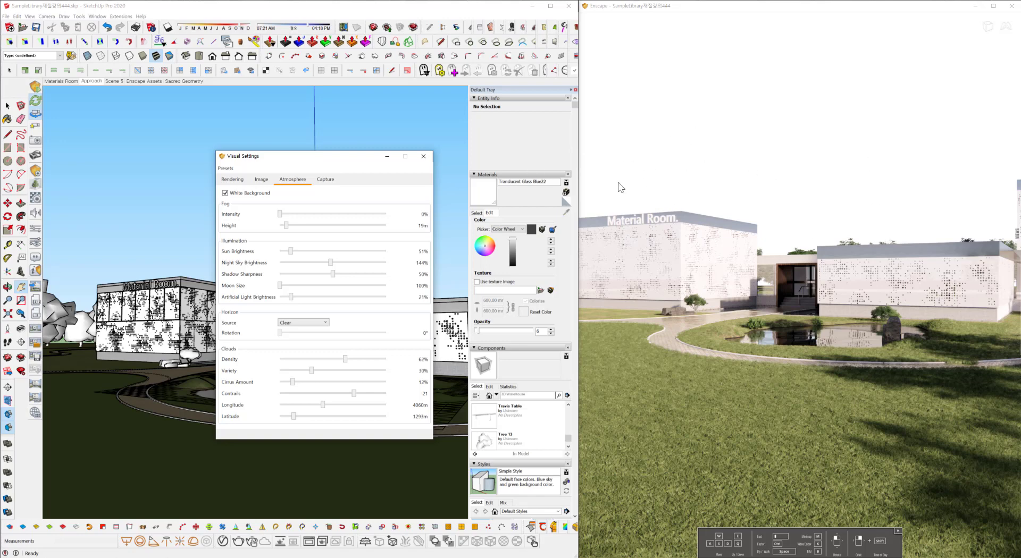
{"action": "left_click", "coordinate": [226, 193]}
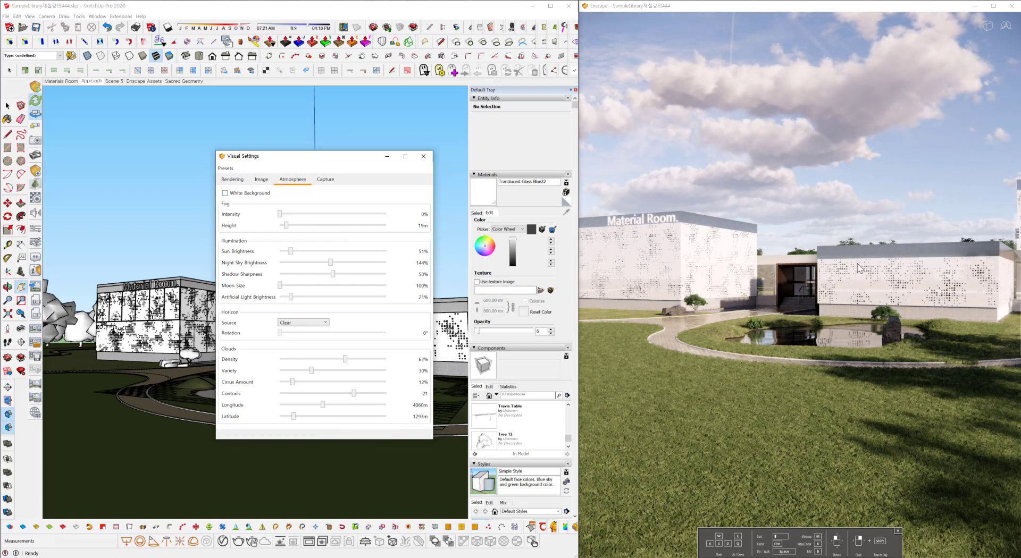
{"action": "mouse_move", "coordinate": [858, 290]}
{"action": "right_mouse_down"}
{"action": "mouse_move", "coordinate": [849, 289]}
{"action": "mouse_move", "coordinate": [857, 300]}
{"action": "right_mouse_up"}
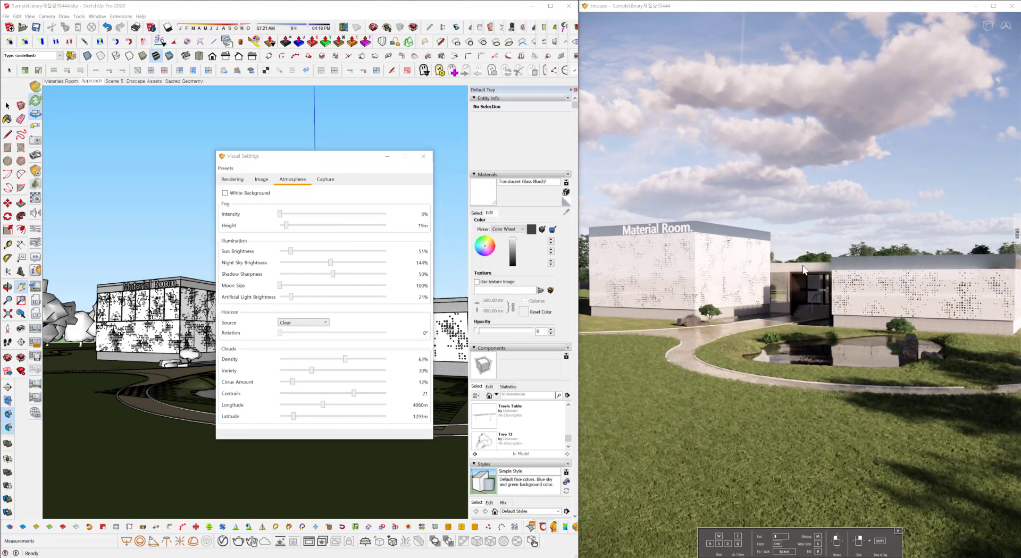
Set the horizon source to Skybox and load OpenfootageNET_Hintersee2_small_cross.hdr from the CrossCubemaps folder.
{"action": "left_click", "coordinate": [291, 323]}
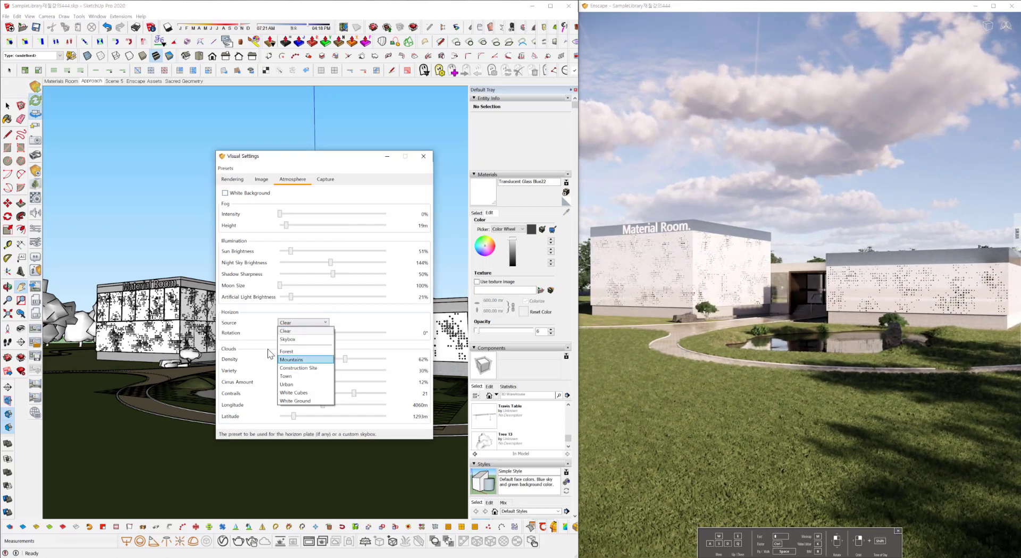
{"action": "left_click", "coordinate": [287, 340]}
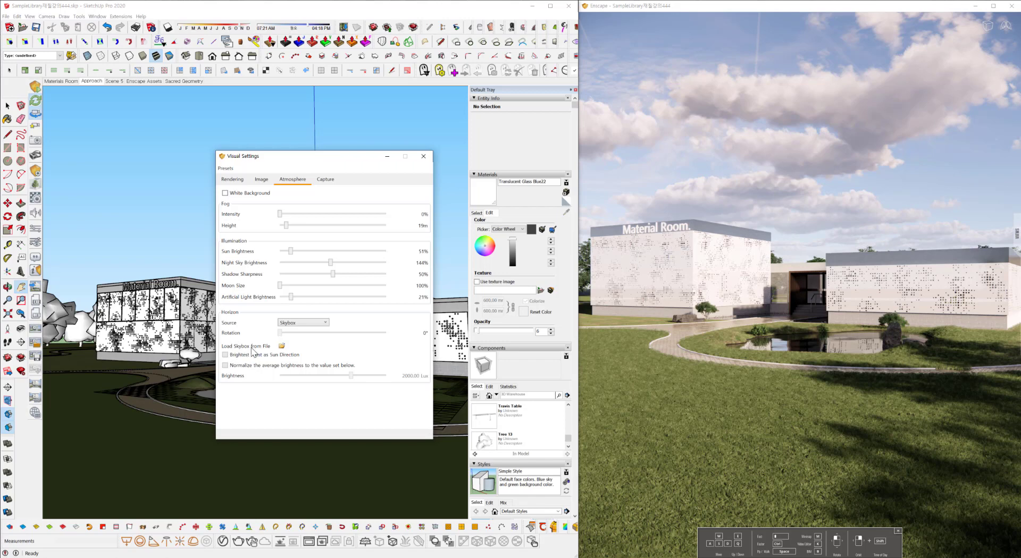
{"action": "left_click", "coordinate": [282, 346]}
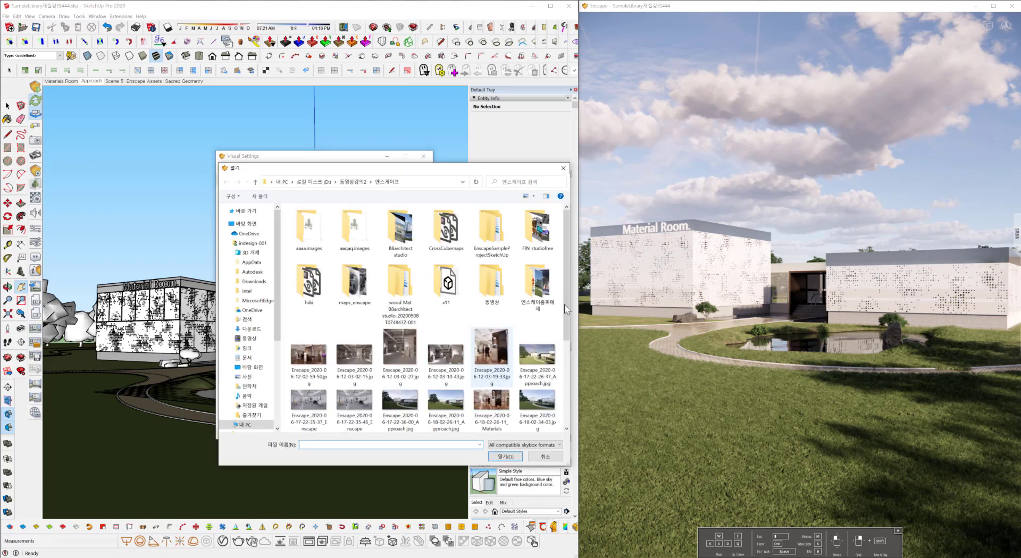
{"action": "double_click", "coordinate": [310, 285]}
{"action": "key", "text": "alt+Left"}
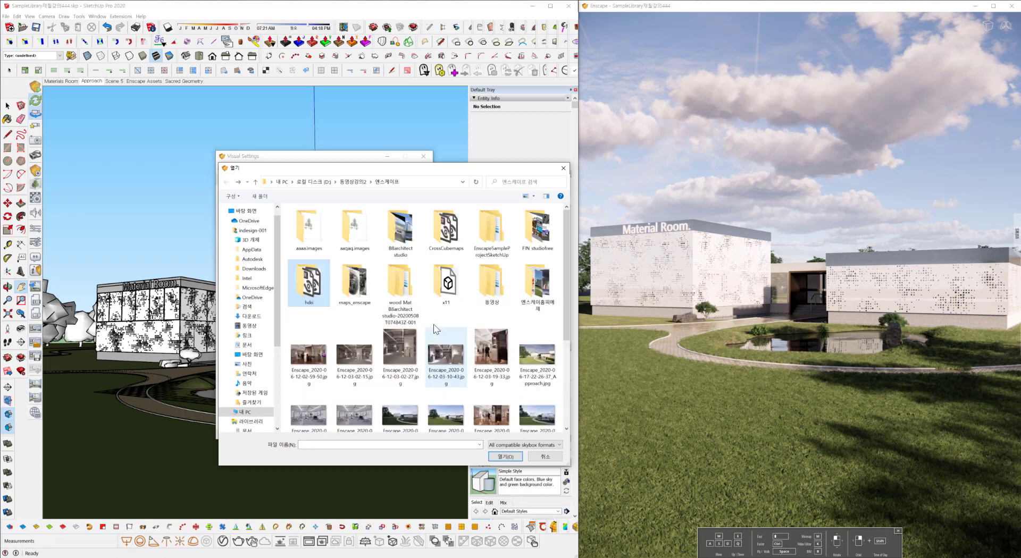
{"action": "double_click", "coordinate": [432, 250]}
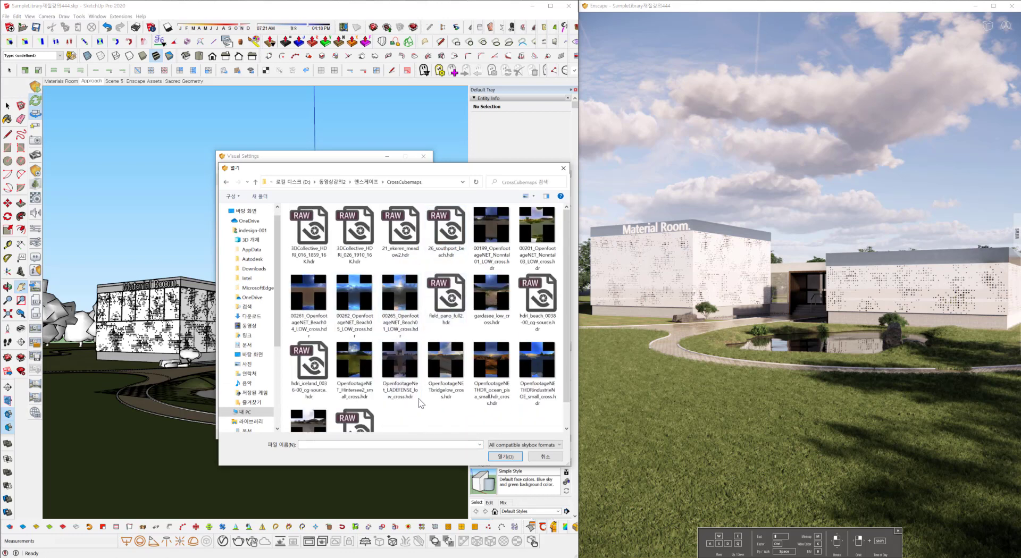
{"action": "scroll", "coordinate": [426, 403], "scroll_direction": "down", "scroll_amount": 1}
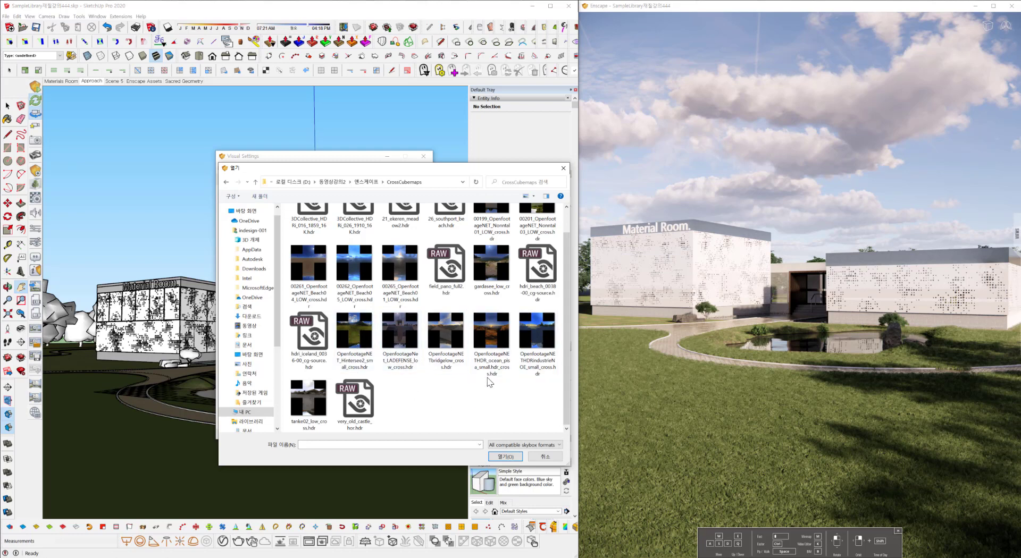
{"action": "left_click", "coordinate": [359, 327]}
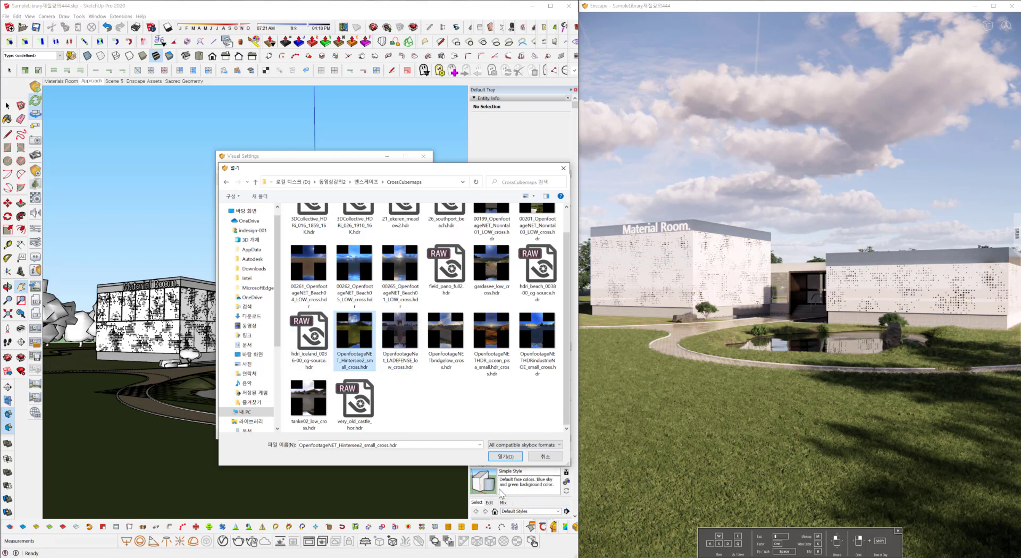
{"action": "left_click", "coordinate": [505, 456]}
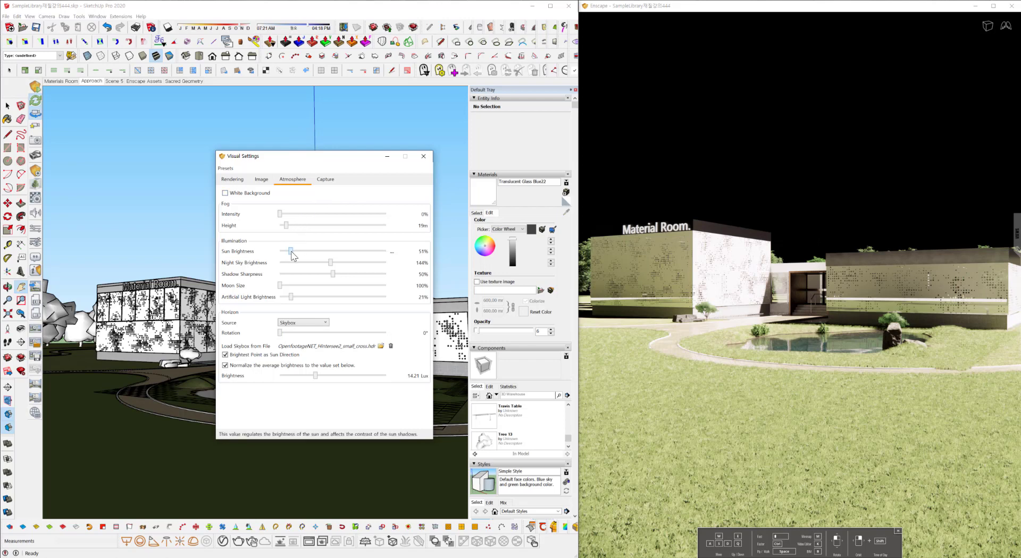
Raise the sun brightness to 150% and set the skybox rotation to 6°.
{"action": "left_click_drag", "start_coordinate": [291, 251], "coordinate": [312, 251]}
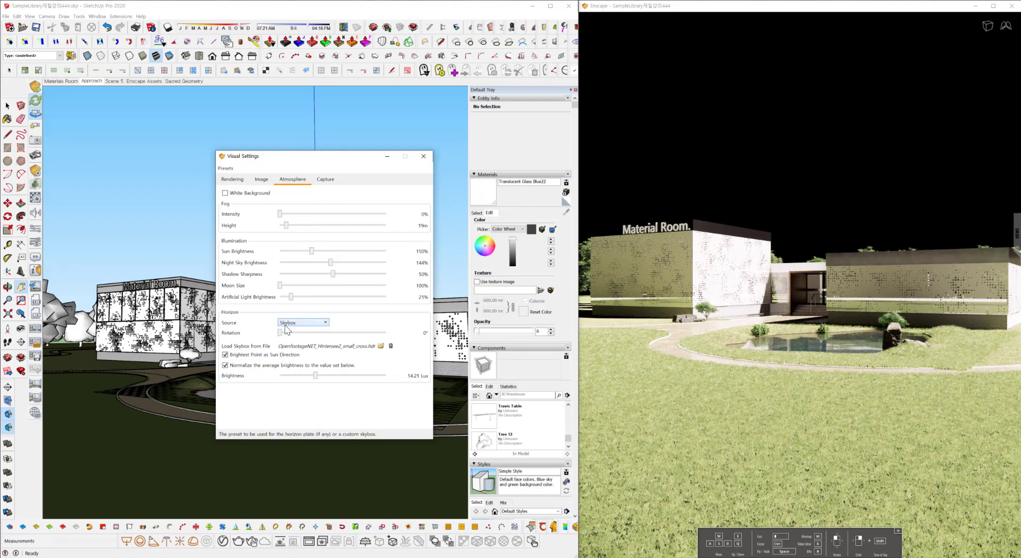
{"action": "left_click_drag", "start_coordinate": [279, 333], "coordinate": [305, 334]}
{"action": "left_click", "coordinate": [282, 334]}
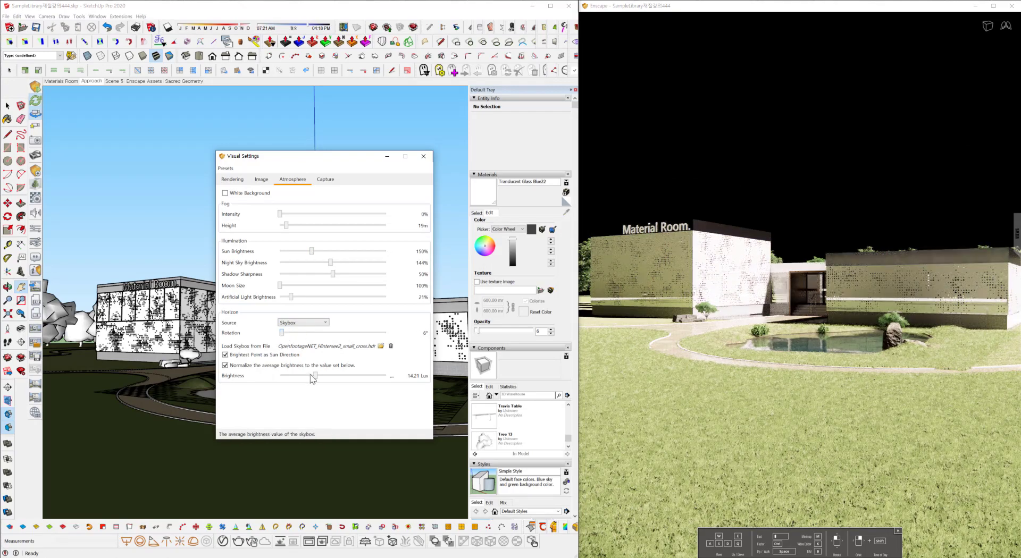
Set the Hintersee skybox's average brightness to 6056.22 lux and its rotation to 125°.
{"action": "mouse_move", "coordinate": [326, 376]}
{"action": "left_mouse_down"}
{"action": "mouse_move", "coordinate": [353, 378]}
{"action": "mouse_move", "coordinate": [322, 384]}
{"action": "mouse_move", "coordinate": [341, 386]}
{"action": "left_mouse_up"}
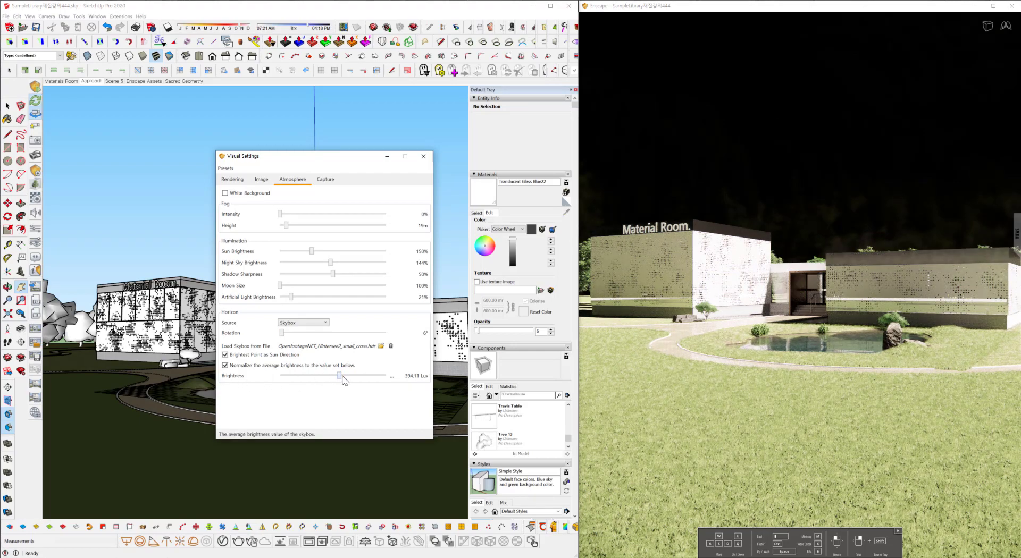
{"action": "left_click_drag", "start_coordinate": [344, 378], "coordinate": [365, 381]}
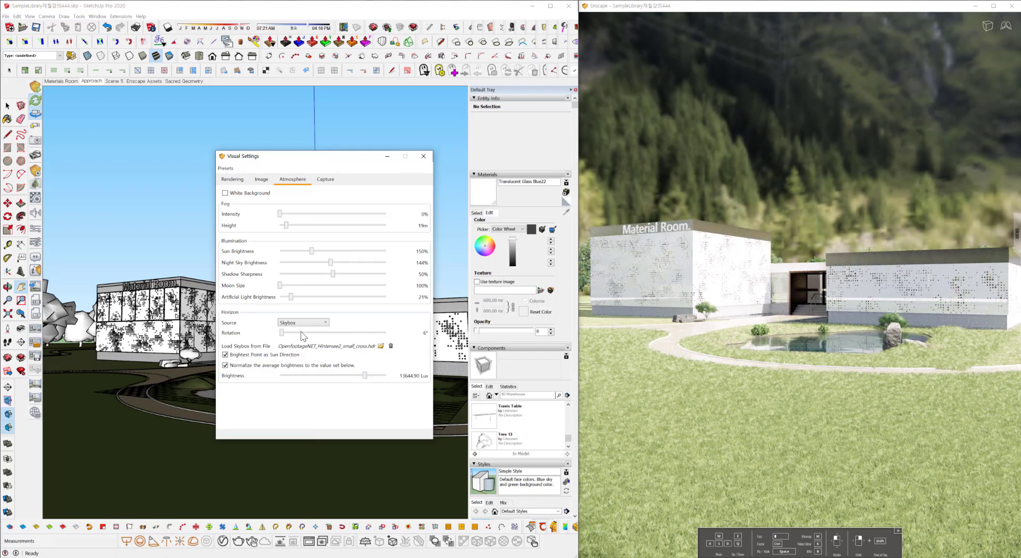
{"action": "left_click_drag", "start_coordinate": [282, 333], "coordinate": [315, 333]}
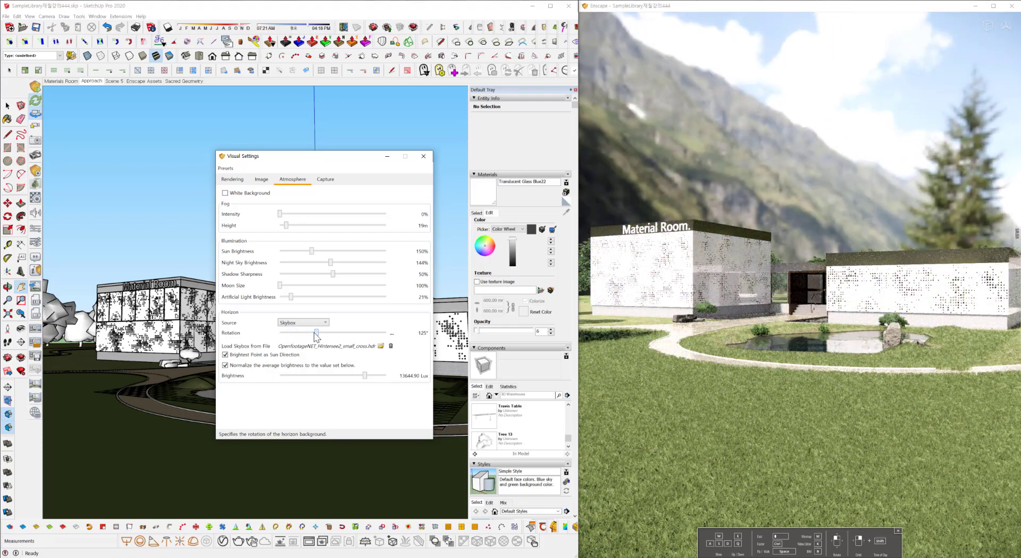
{"action": "left_click_drag", "start_coordinate": [364, 376], "coordinate": [341, 378]}
{"action": "left_click_drag", "start_coordinate": [358, 375], "coordinate": [360, 376]}
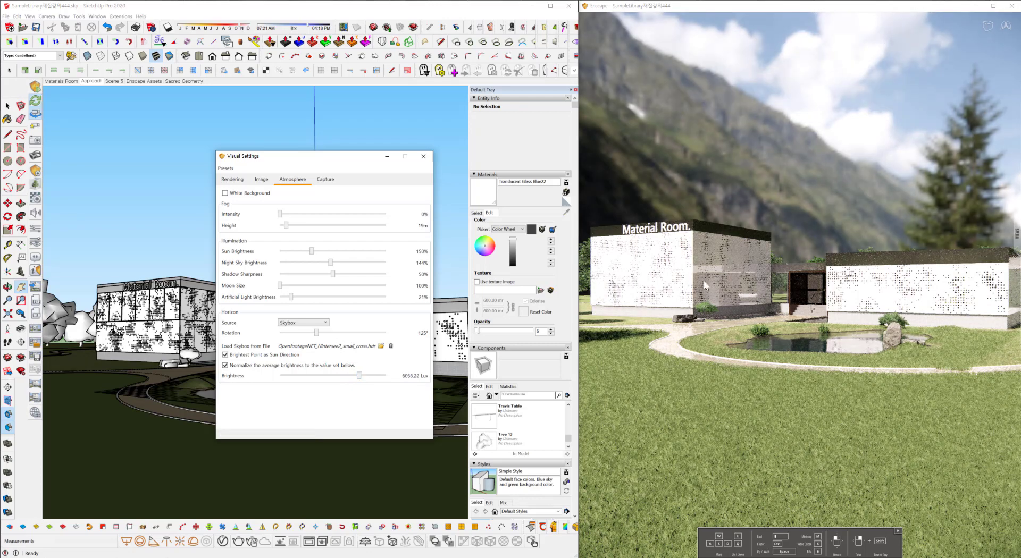
Remove the Hintersee skybox and load 00265_OpenfootageNET_Beach01_LOW_cross.hdr from the CrossCubemaps folder instead.
{"action": "right_click_drag", "start_coordinate": [809, 339], "coordinate": [828, 314]}
{"action": "key", "text": "e"}
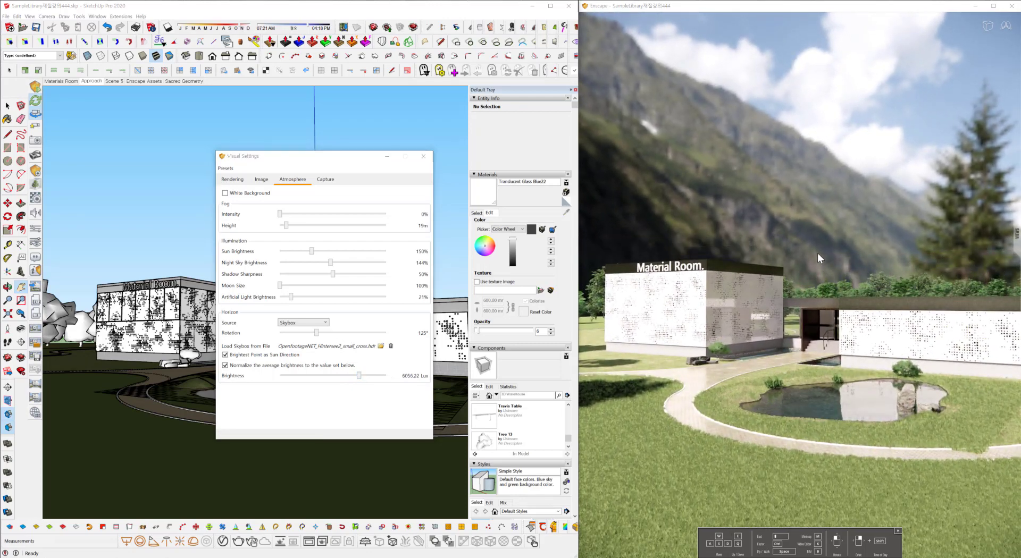
{"action": "left_click_drag", "start_coordinate": [832, 261], "coordinate": [842, 269]}
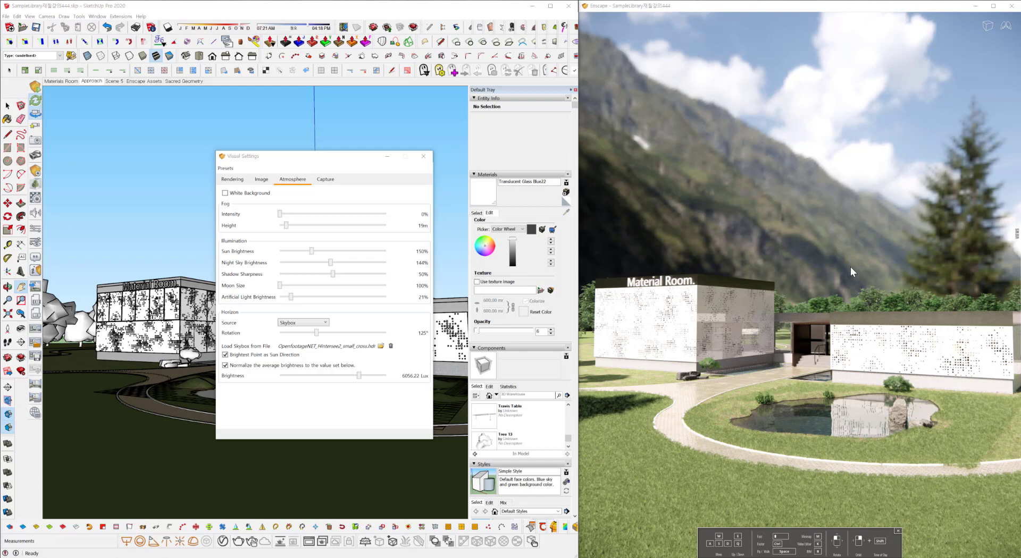
{"action": "right_click_drag", "start_coordinate": [780, 318], "coordinate": [782, 321]}
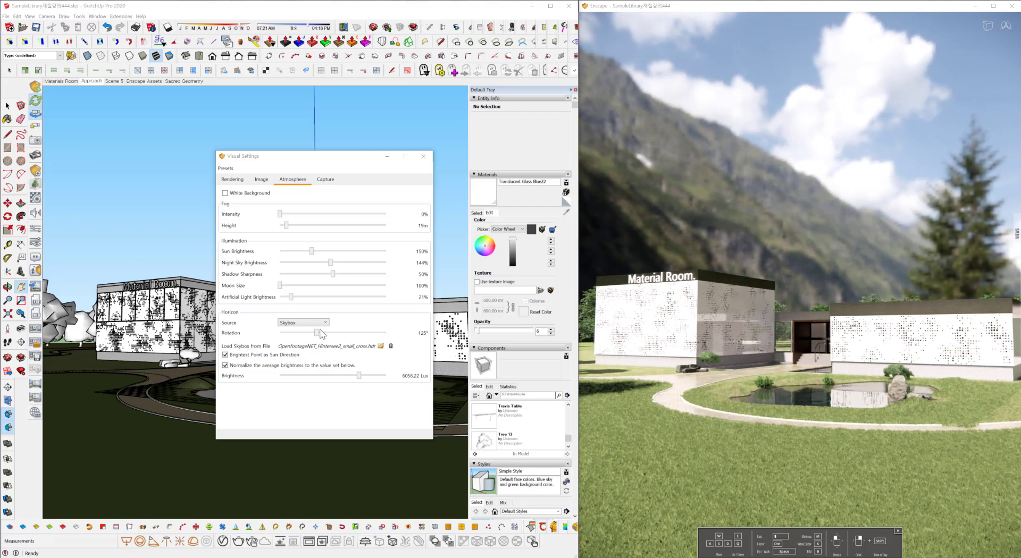
{"action": "left_click", "coordinate": [391, 347]}
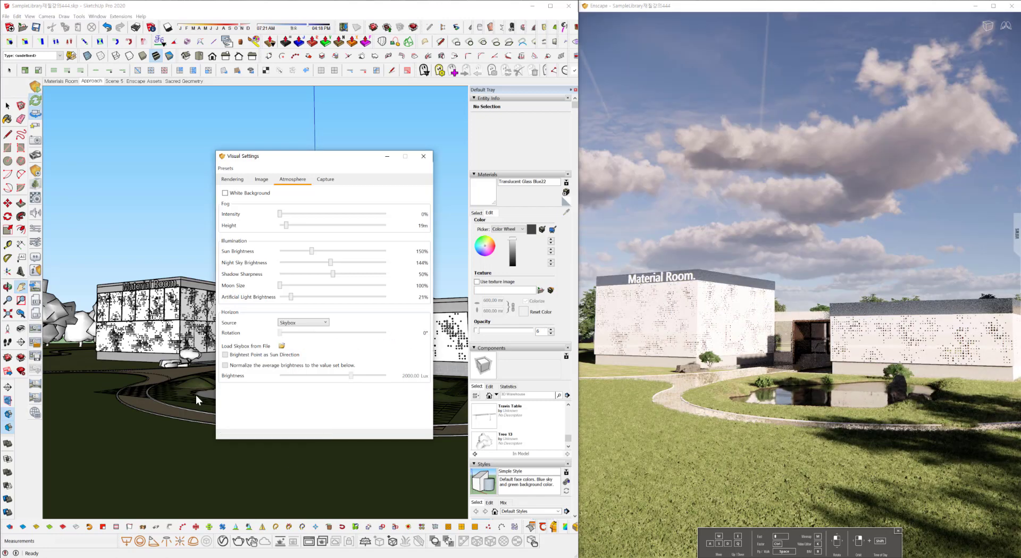
{"action": "left_click", "coordinate": [281, 347]}
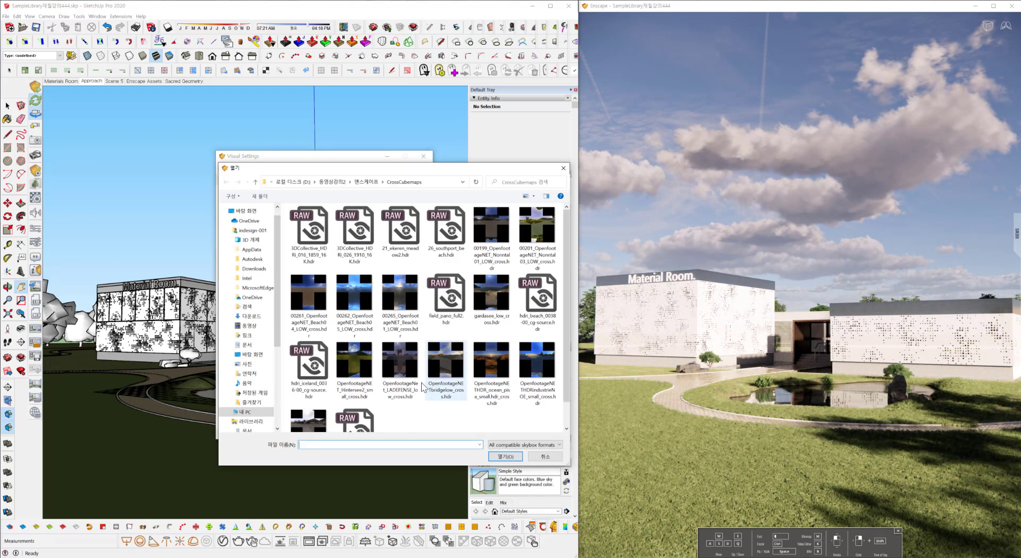
{"action": "left_click", "coordinate": [399, 298]}
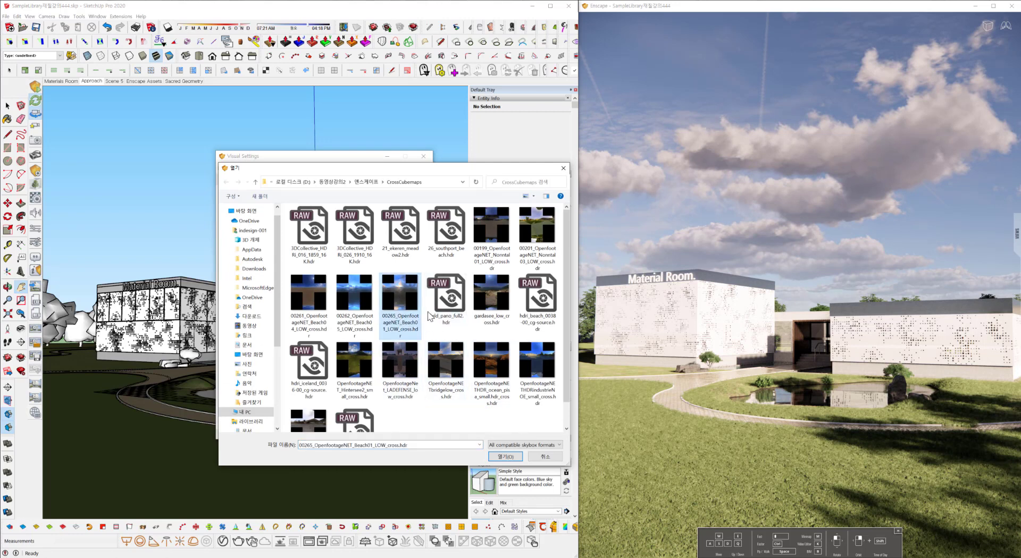
{"action": "left_click", "coordinate": [505, 456]}
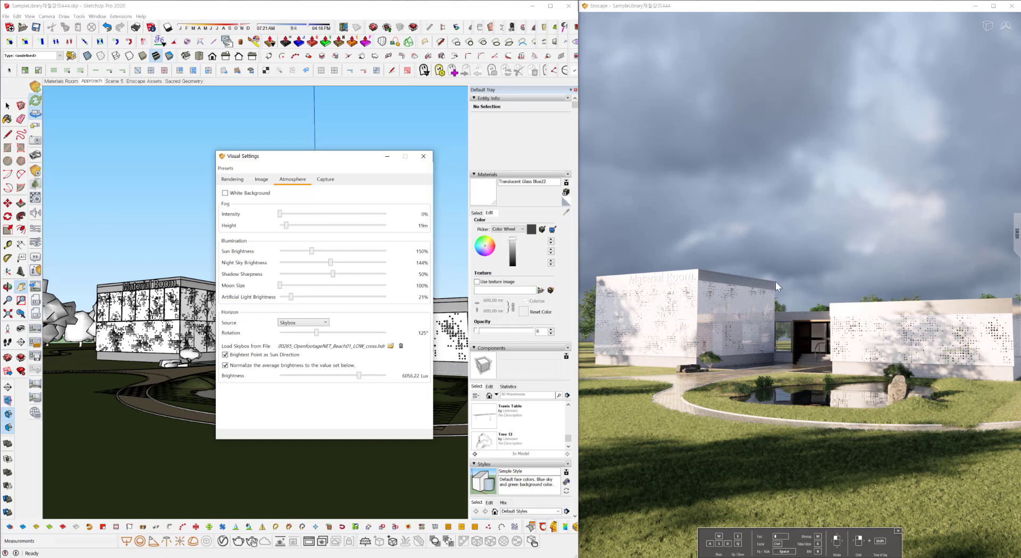
Look around the building under the beach skybox in the render view, and return to the Approach scene.
{"action": "left_click", "coordinate": [813, 241]}
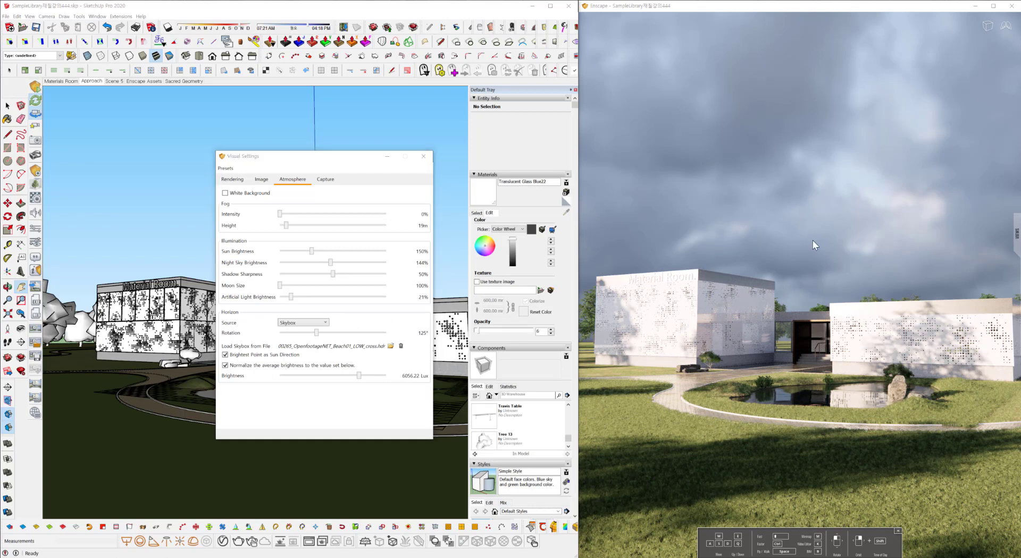
{"action": "left_click_drag", "start_coordinate": [855, 250], "coordinate": [854, 248]}
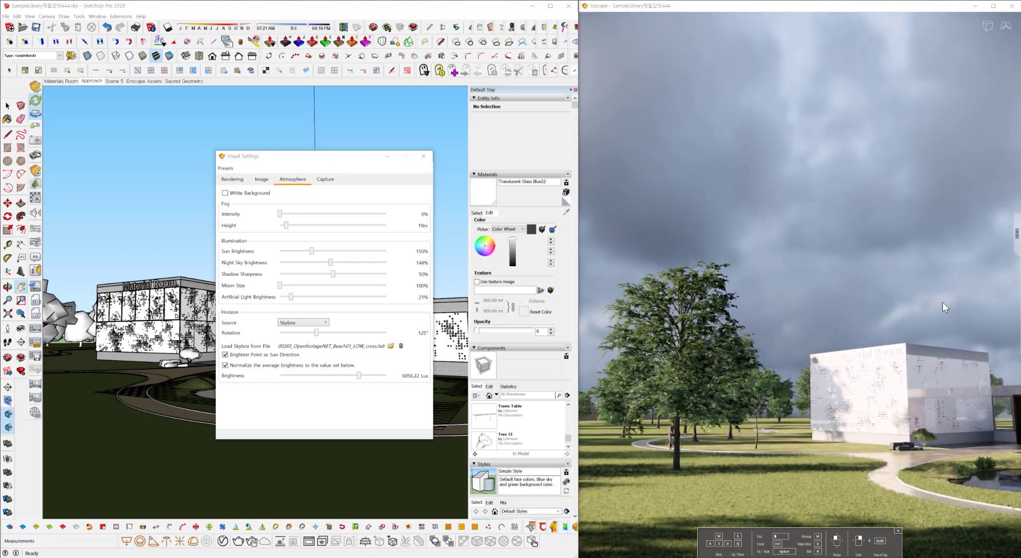
{"action": "left_click_drag", "start_coordinate": [841, 308], "coordinate": [844, 311]}
{"action": "right_click_drag", "start_coordinate": [831, 319], "coordinate": [827, 320]}
{"action": "scroll", "coordinate": [776, 358], "scroll_direction": "up", "scroll_amount": 5}
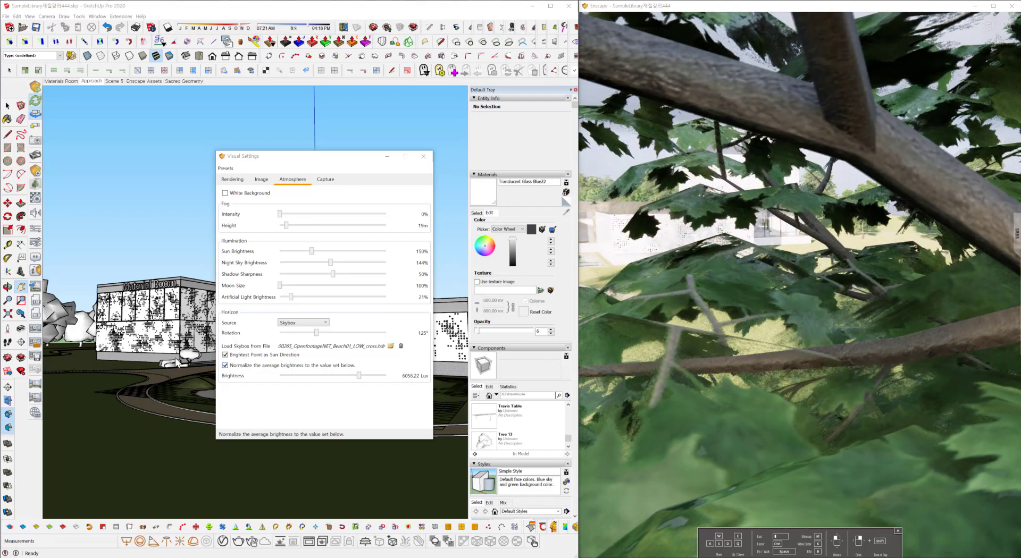
{"action": "left_click", "coordinate": [87, 83]}
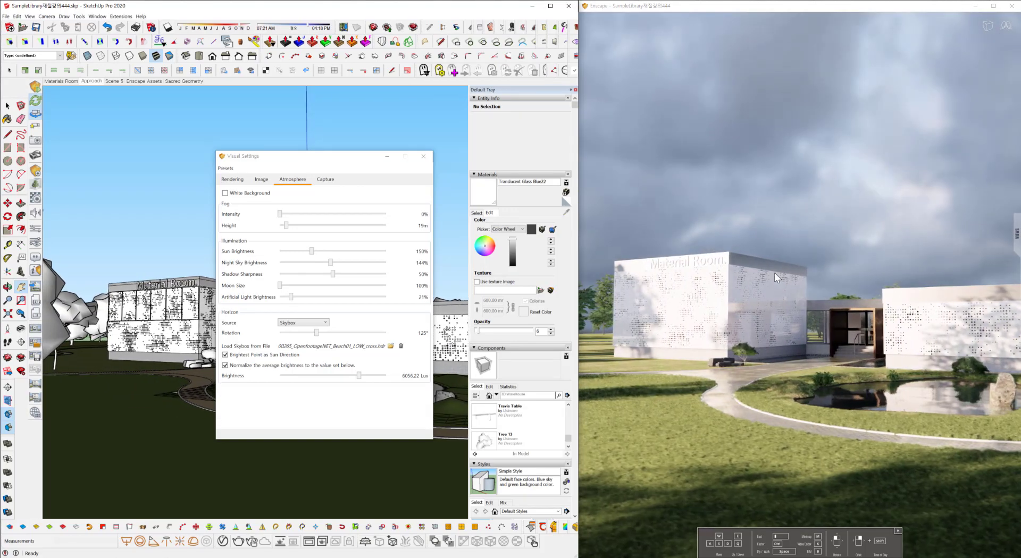
Set the beach skybox's rotation to 341° and its average brightness to 7220.81 lux.
{"action": "left_click_drag", "start_coordinate": [317, 335], "coordinate": [371, 341]}
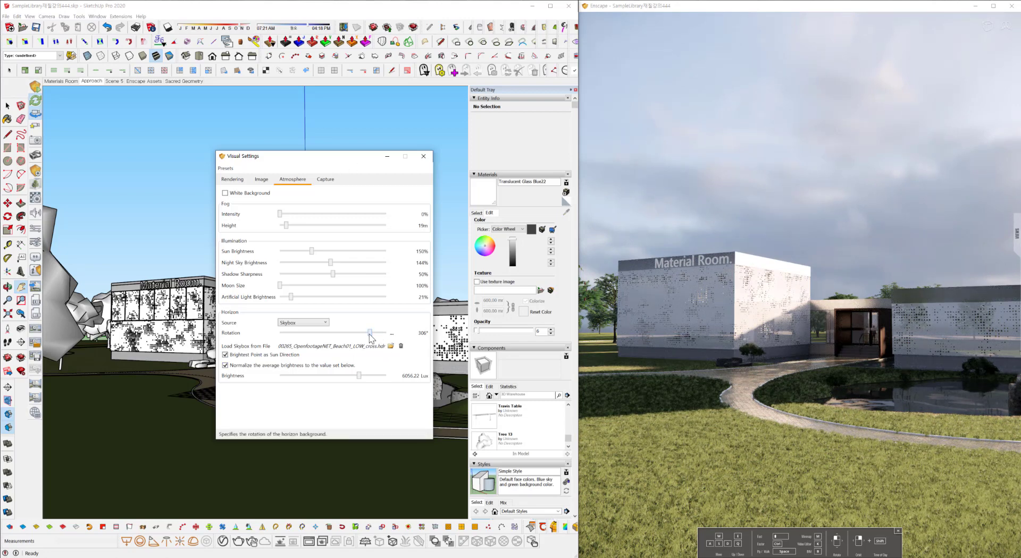
{"action": "left_click_drag", "start_coordinate": [370, 335], "coordinate": [380, 336]}
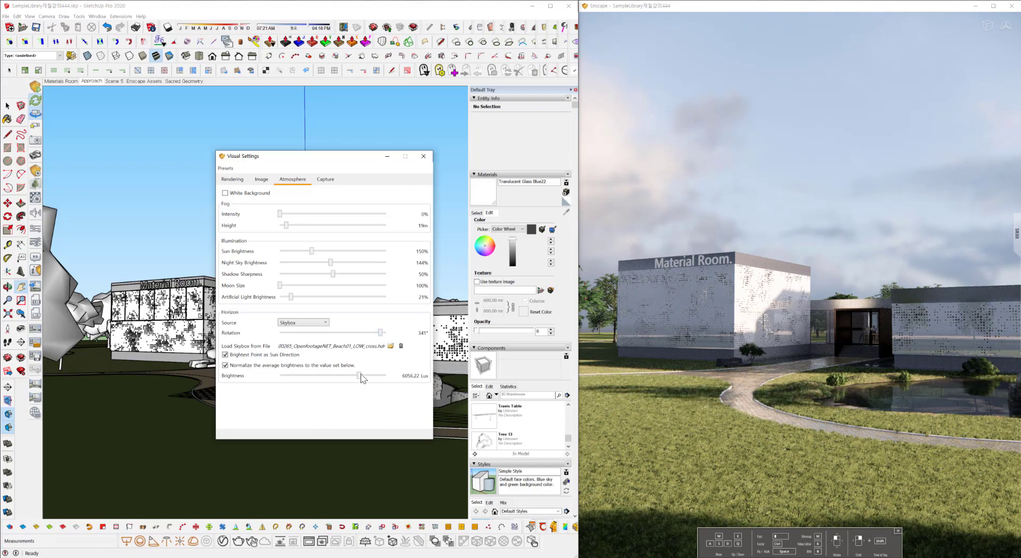
{"action": "mouse_move", "coordinate": [360, 380]}
{"action": "left_mouse_down"}
{"action": "mouse_move", "coordinate": [310, 384]}
{"action": "mouse_move", "coordinate": [360, 377]}
{"action": "left_mouse_up"}
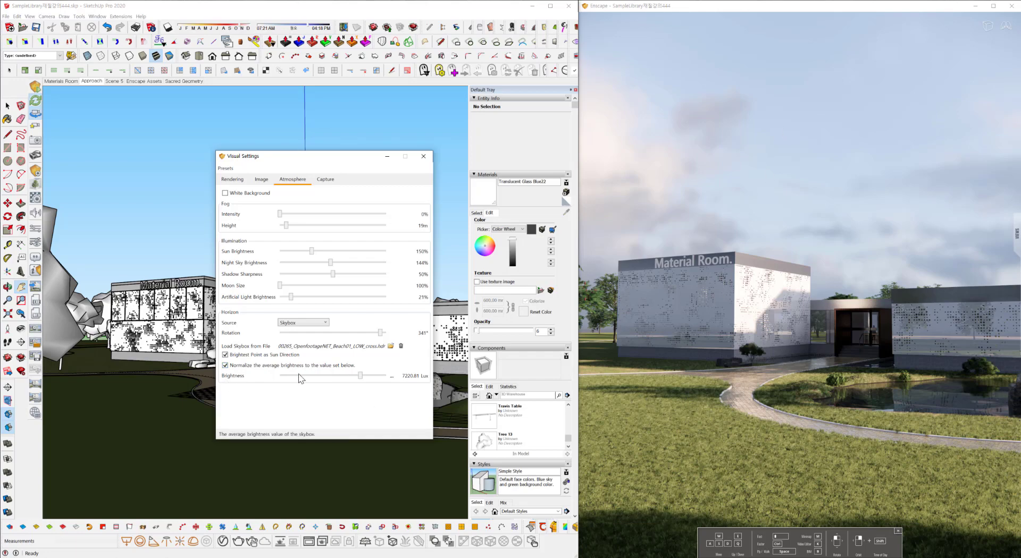
{"action": "left_click_drag", "start_coordinate": [362, 377], "coordinate": [363, 379]}
Turn off Brightest Point as Sun Direction, keep the brightness at 7220.81 lux, and set the skybox rotation to 343°.
{"action": "left_click", "coordinate": [225, 355]}
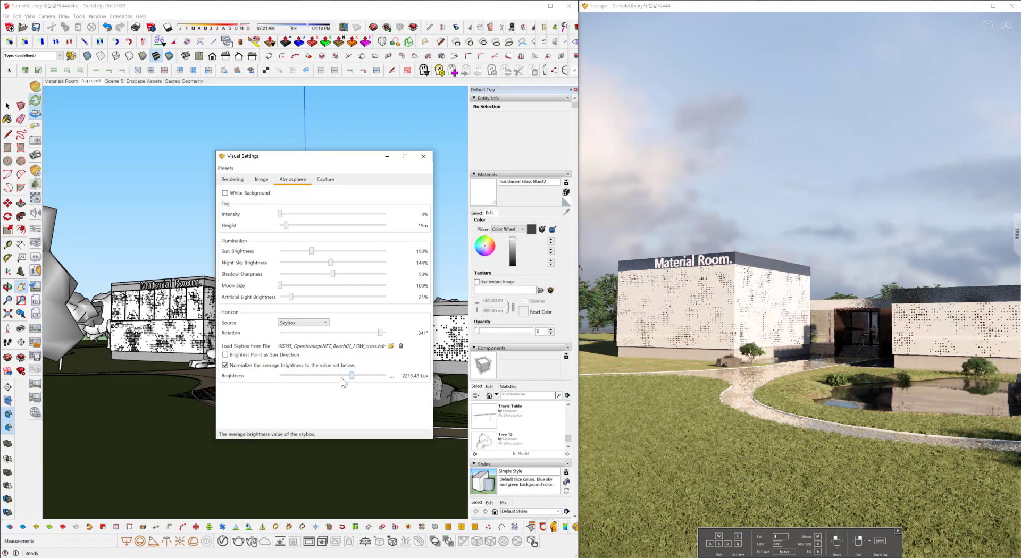
{"action": "left_click_drag", "start_coordinate": [362, 378], "coordinate": [361, 380]}
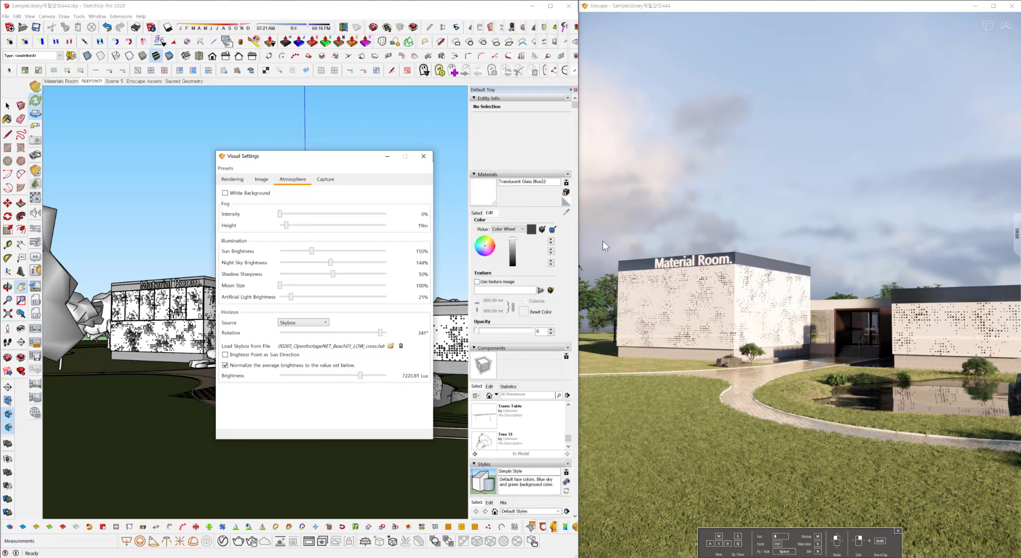
{"action": "mouse_move", "coordinate": [380, 333]}
{"action": "left_mouse_down"}
{"action": "mouse_move", "coordinate": [362, 336]}
{"action": "mouse_move", "coordinate": [383, 341]}
{"action": "left_mouse_up"}
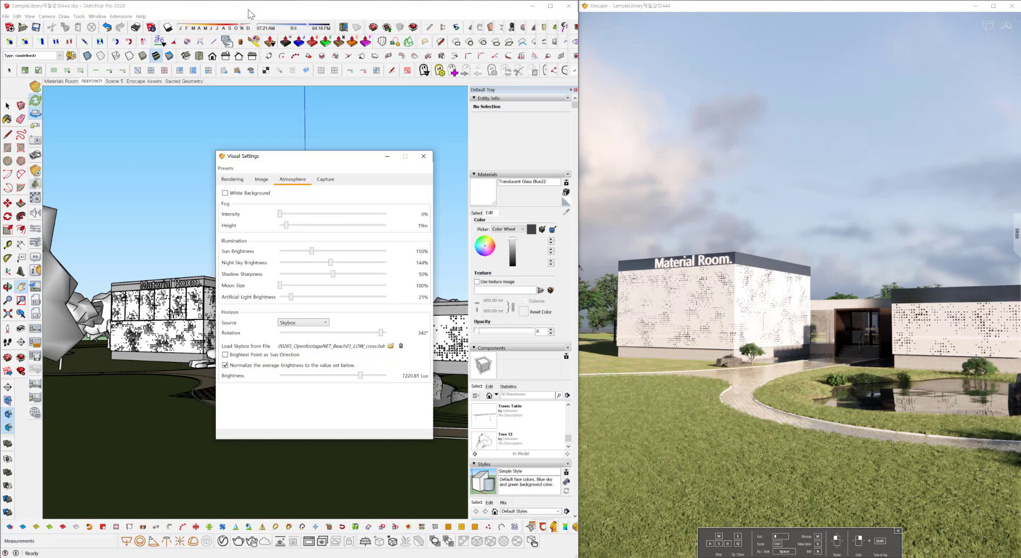
Shift the model's time of day earlier and fine-tune it to compare the sunlight and shadows on the building.
{"action": "left_click_drag", "start_coordinate": [311, 27], "coordinate": [294, 26]}
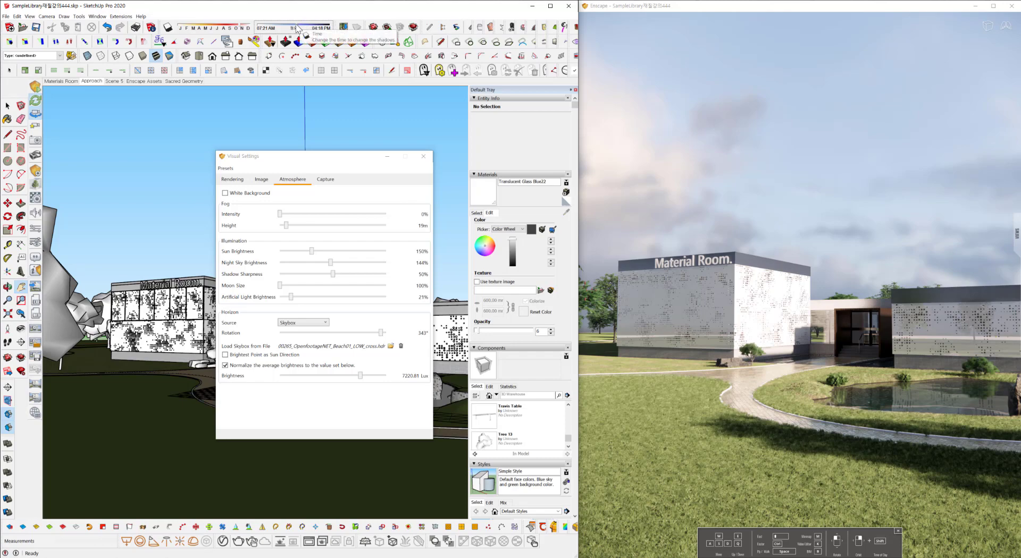
{"action": "left_click_drag", "start_coordinate": [297, 25], "coordinate": [299, 26]}
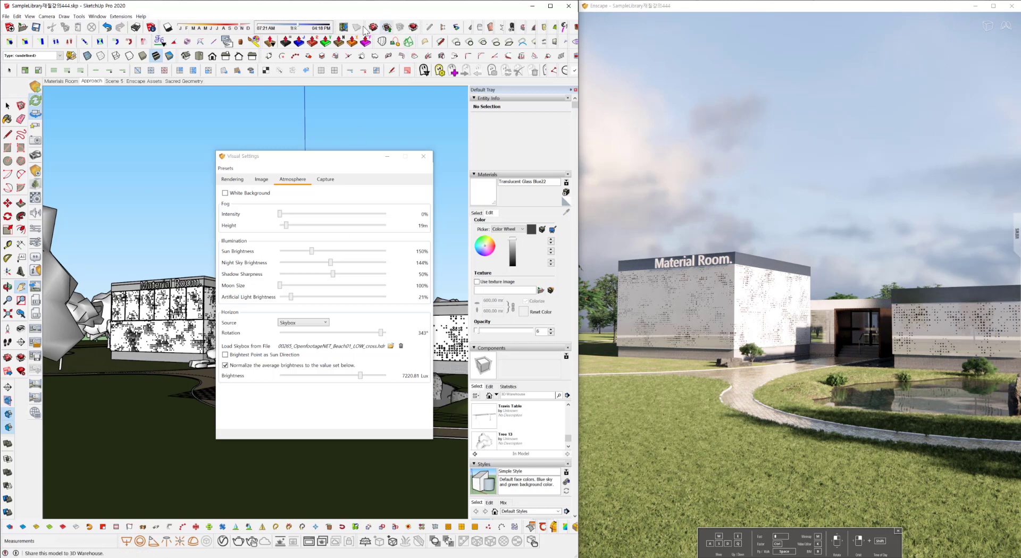
{"action": "left_click_drag", "start_coordinate": [298, 28], "coordinate": [299, 30]}
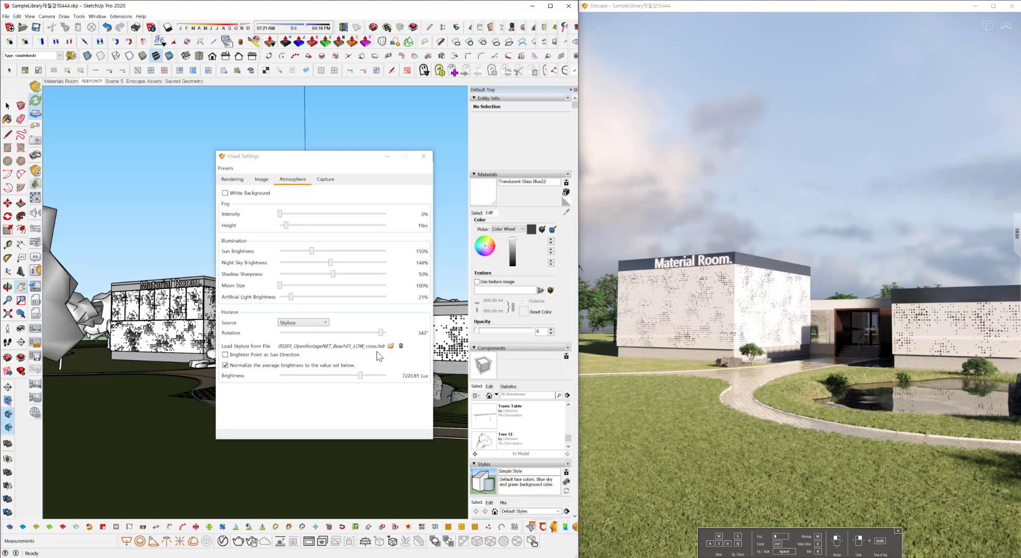
Turn Brightest Point as Sun Direction back on and set the skybox rotation to 329°.
{"action": "left_click", "coordinate": [228, 356]}
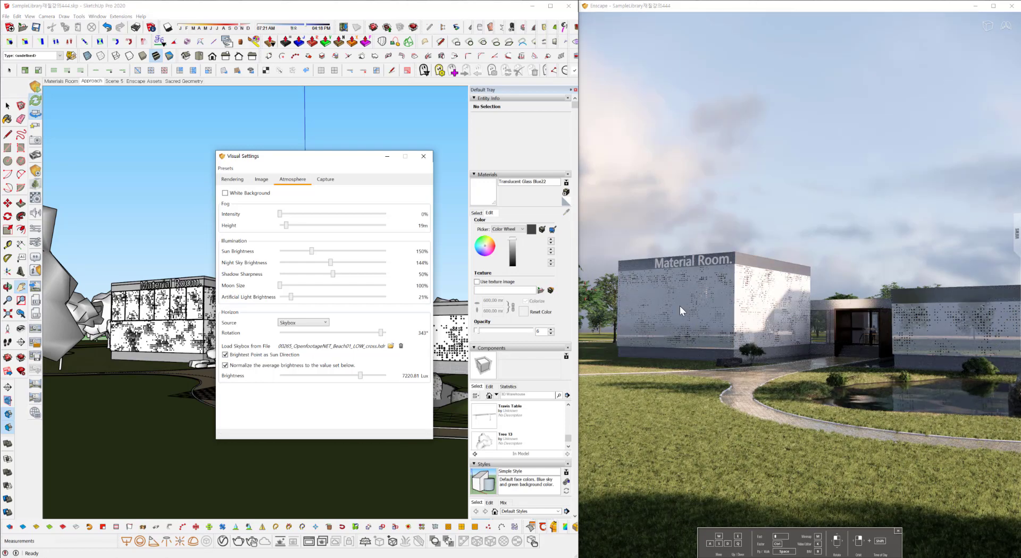
{"action": "left_click_drag", "start_coordinate": [381, 333], "coordinate": [377, 336]}
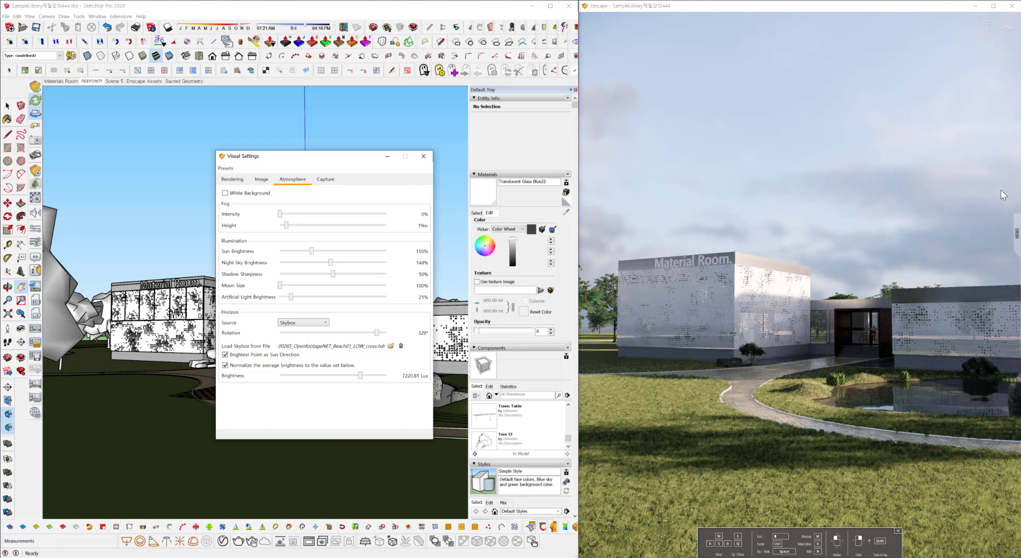
{"action": "left_click_drag", "start_coordinate": [990, 198], "coordinate": [687, 368]}
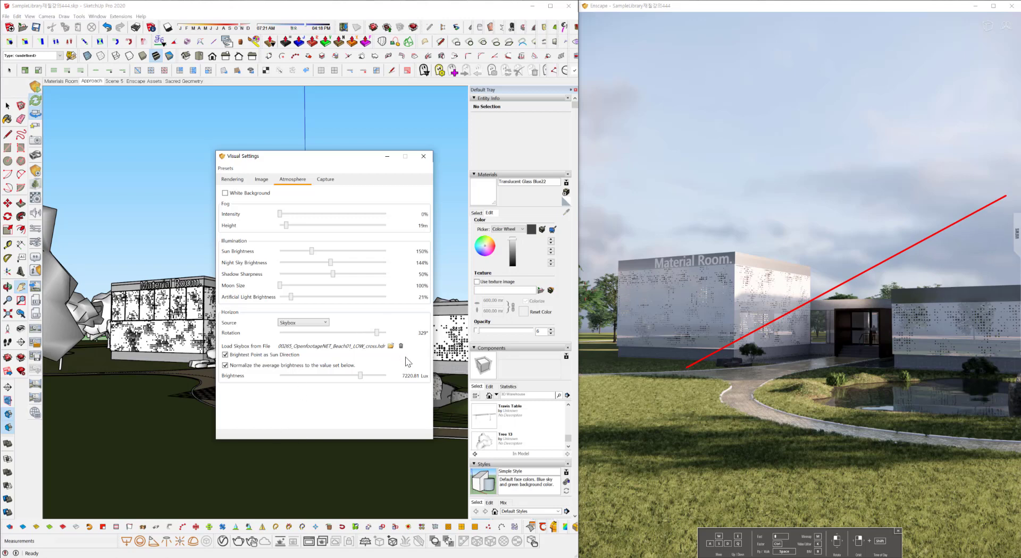
{"action": "key", "text": "Escape"}
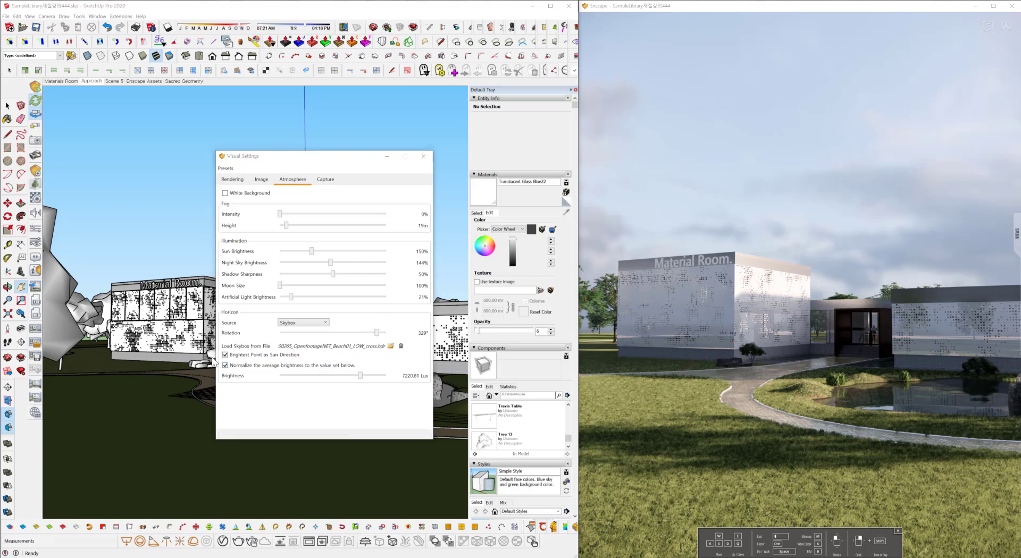
Switch the average brightness normalization off and back on for comparison, and lower the sun brightness to 0%.
{"action": "left_click", "coordinate": [244, 366]}
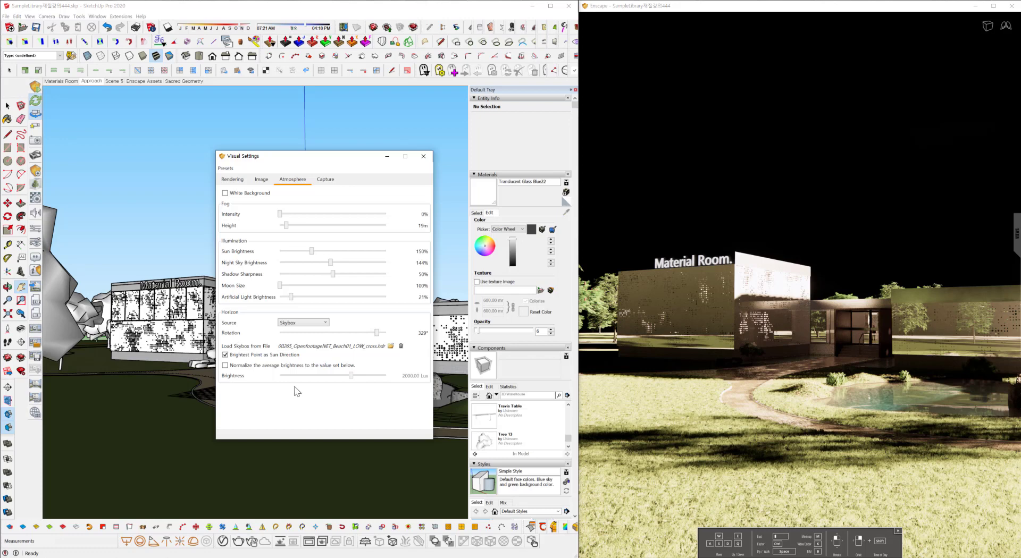
{"action": "left_click", "coordinate": [238, 365]}
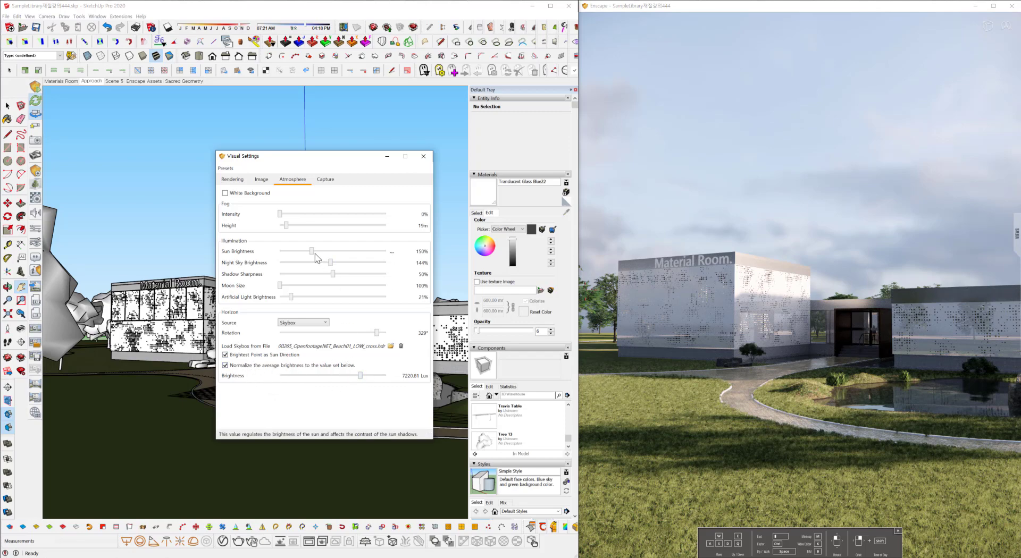
{"action": "left_click_drag", "start_coordinate": [311, 251], "coordinate": [307, 252]}
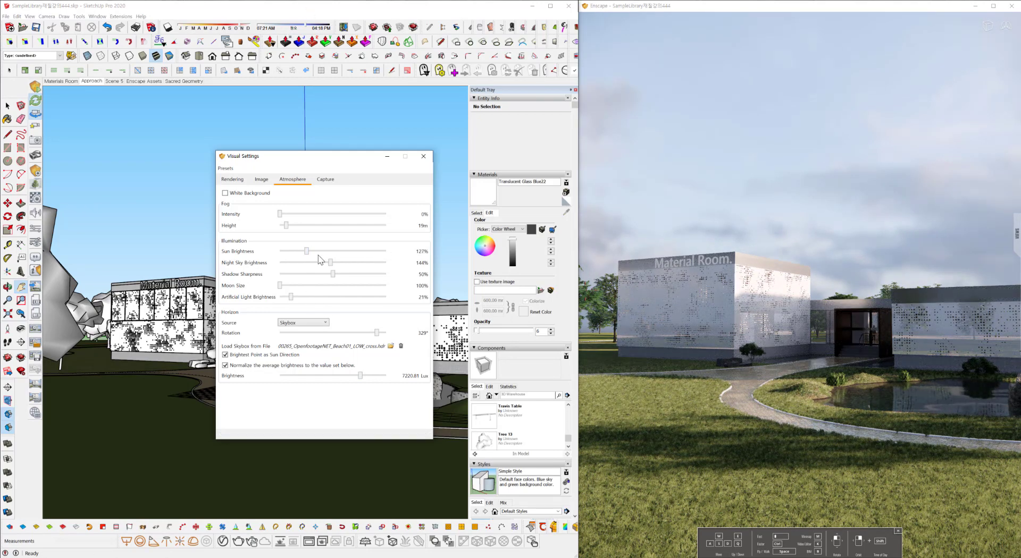
{"action": "left_click_drag", "start_coordinate": [306, 252], "coordinate": [269, 254]}
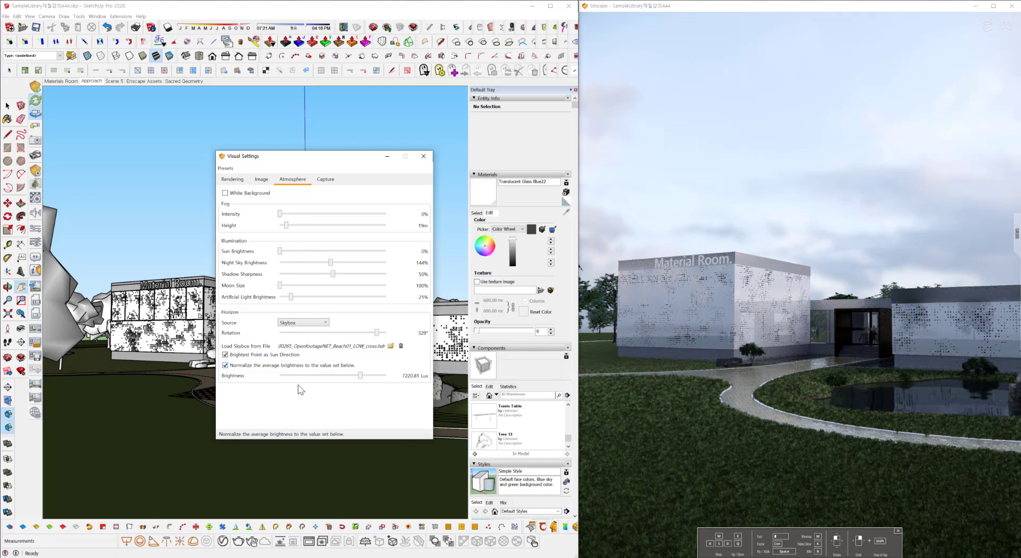
Set the skybox's average brightness to 15110.71 lux and the sun brightness to 124%.
{"action": "mouse_move", "coordinate": [361, 379]}
{"action": "left_mouse_down"}
{"action": "mouse_move", "coordinate": [391, 376]}
{"action": "mouse_move", "coordinate": [326, 384]}
{"action": "mouse_move", "coordinate": [378, 382]}
{"action": "mouse_move", "coordinate": [370, 382]}
{"action": "left_mouse_up"}
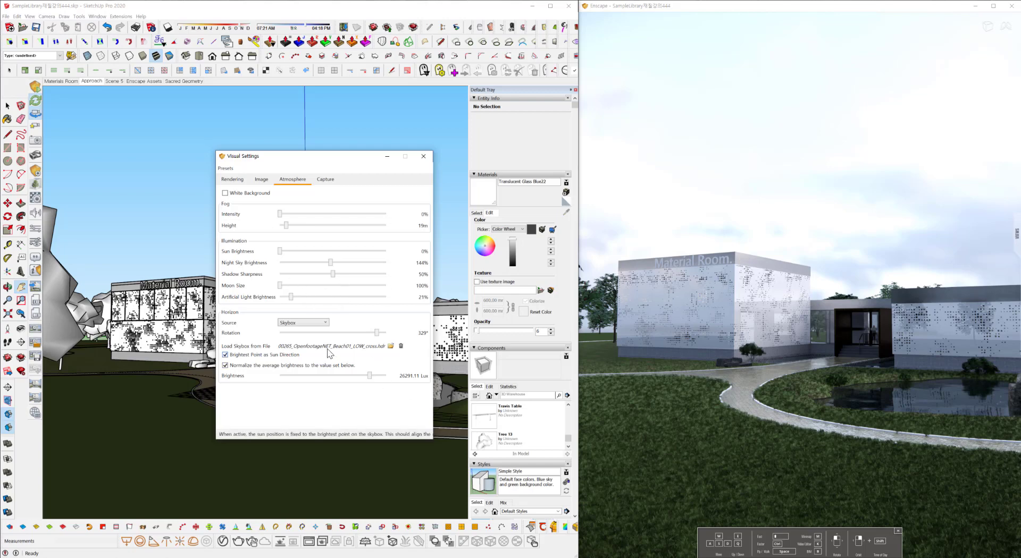
{"action": "left_click_drag", "start_coordinate": [370, 375], "coordinate": [365, 375]}
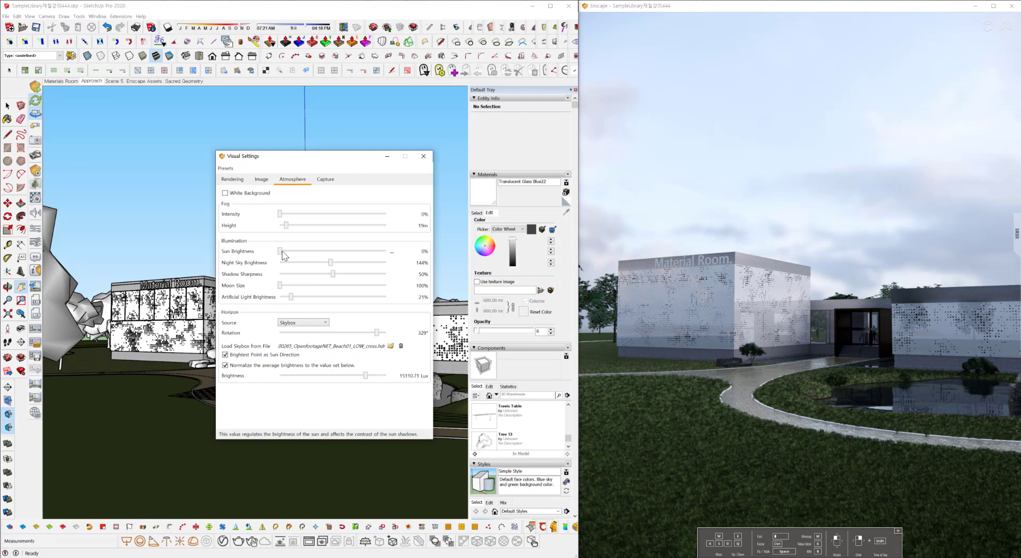
{"action": "left_click_drag", "start_coordinate": [280, 253], "coordinate": [308, 256]}
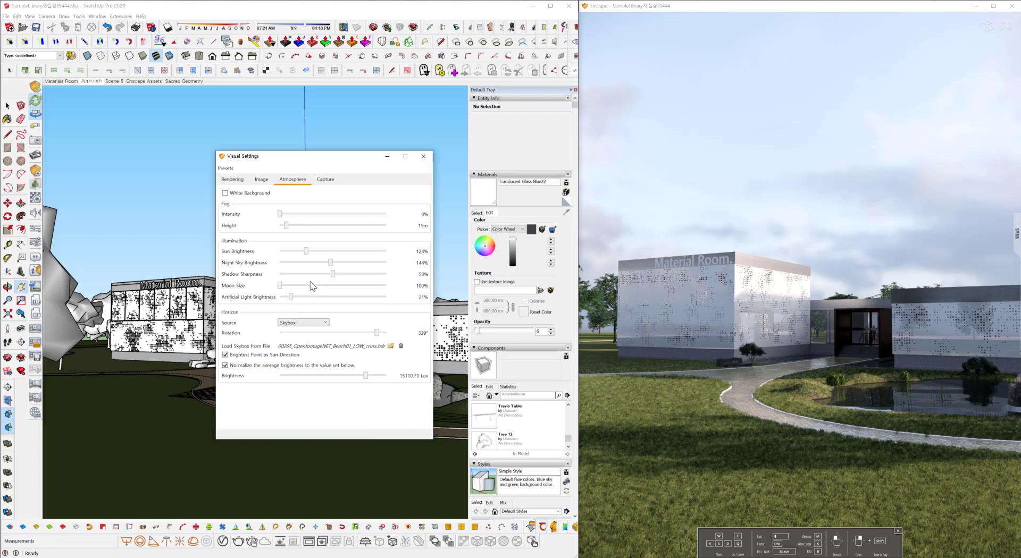
Set the shadow sharpness to 59% and check its effect on the building in the render view.
{"action": "mouse_move", "coordinate": [335, 274]}
{"action": "left_mouse_down"}
{"action": "mouse_move", "coordinate": [356, 280]}
{"action": "mouse_move", "coordinate": [343, 279]}
{"action": "left_mouse_up"}
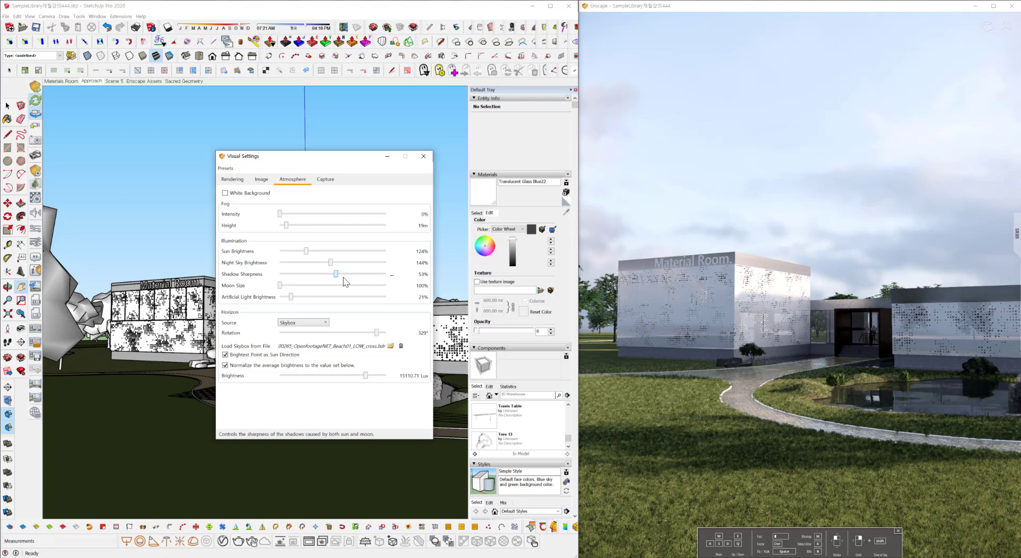
{"action": "right_click_drag", "start_coordinate": [874, 362], "coordinate": [865, 355]}
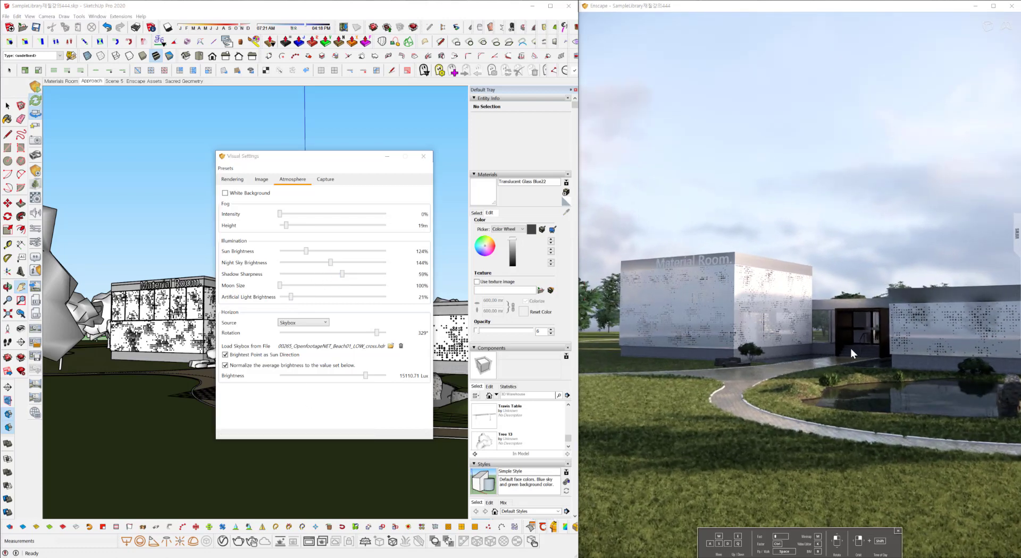
{"action": "left_click_drag", "start_coordinate": [822, 328], "coordinate": [819, 324]}
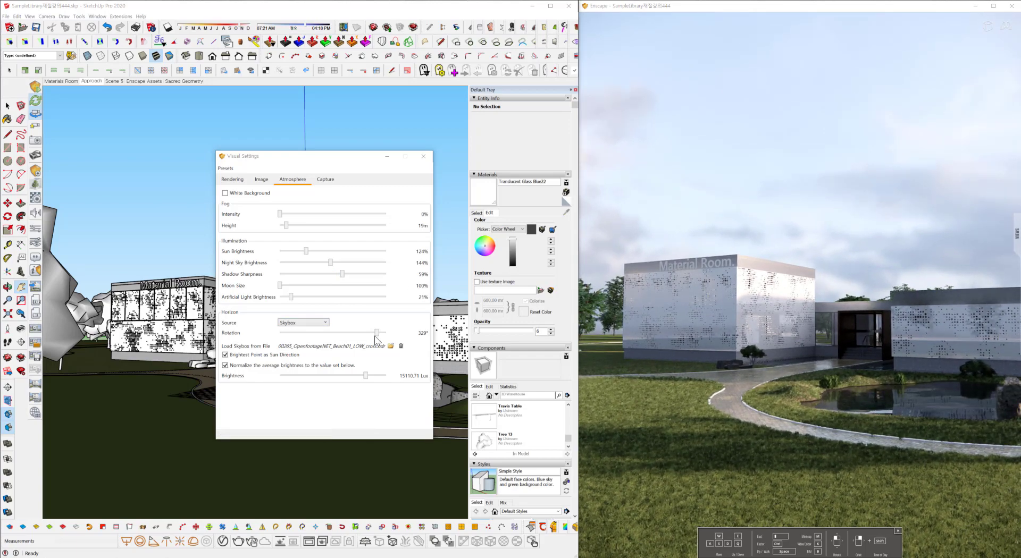
Set the skybox rotation to 305°, inspect the building from above, and restore the Approach scene view.
{"action": "left_click_drag", "start_coordinate": [378, 337], "coordinate": [370, 338]}
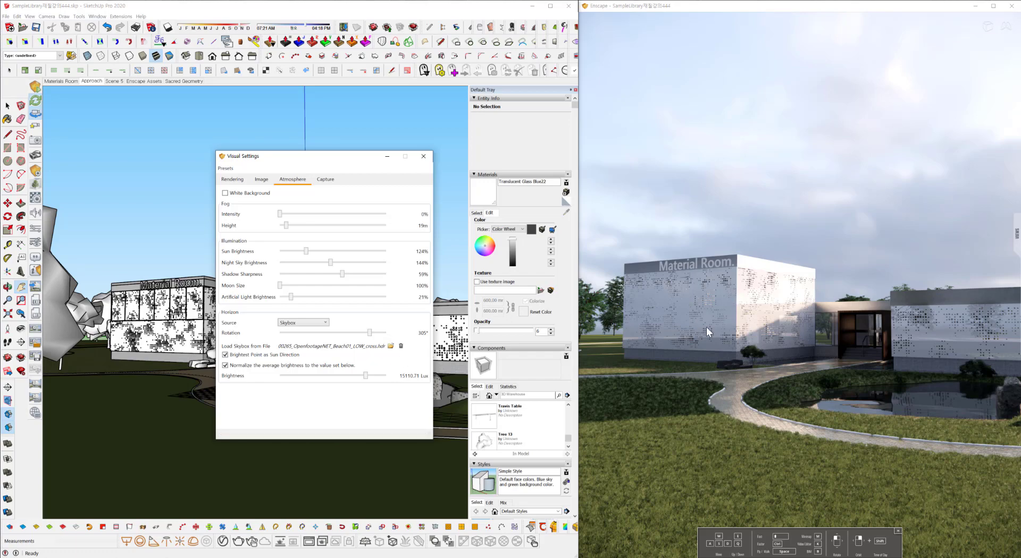
{"action": "left_click", "coordinate": [813, 348]}
{"action": "key", "text": "e"}
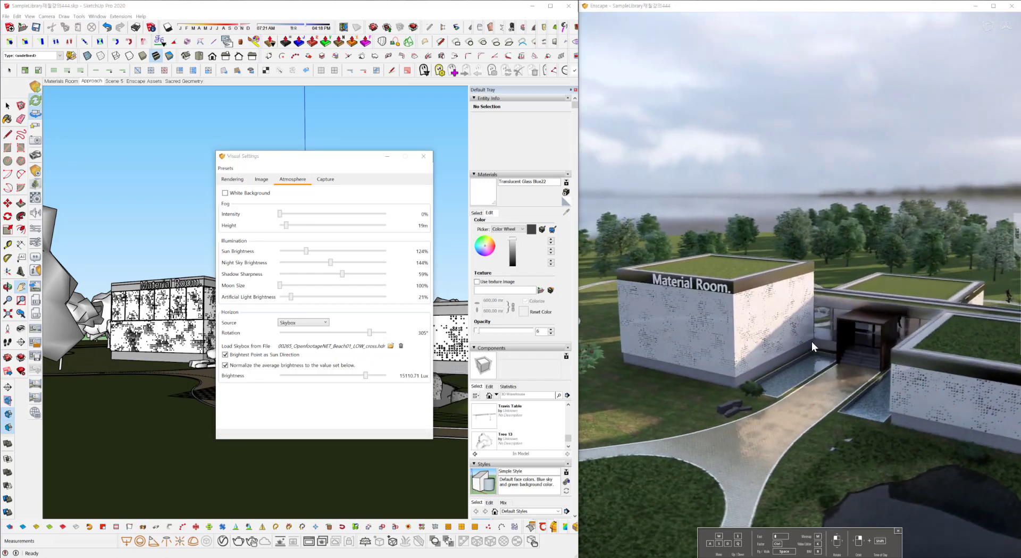
{"action": "mouse_move", "coordinate": [813, 342]}
{"action": "right_mouse_down"}
{"action": "mouse_move", "coordinate": [809, 316]}
{"action": "mouse_move", "coordinate": [796, 314]}
{"action": "right_mouse_up"}
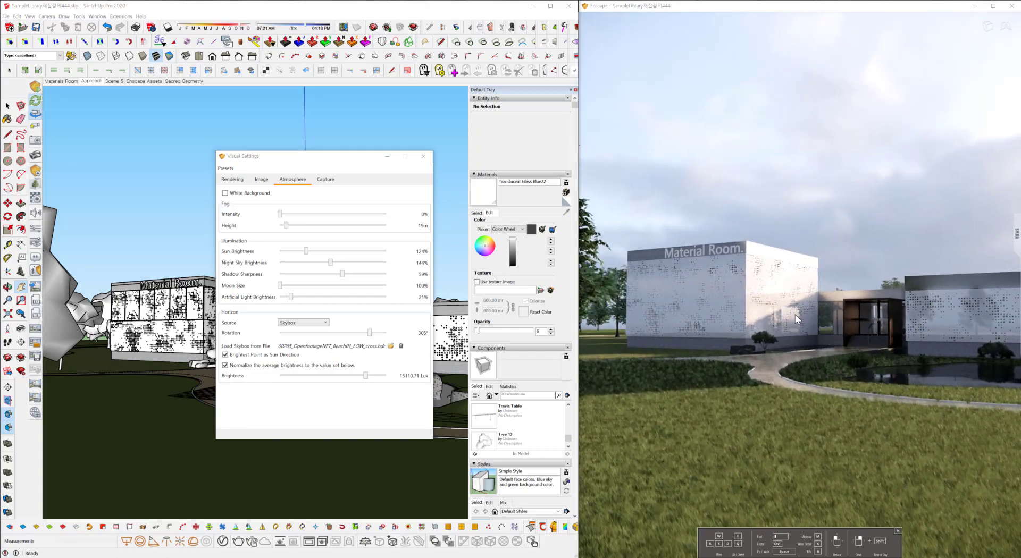
{"action": "left_click", "coordinate": [93, 81]}
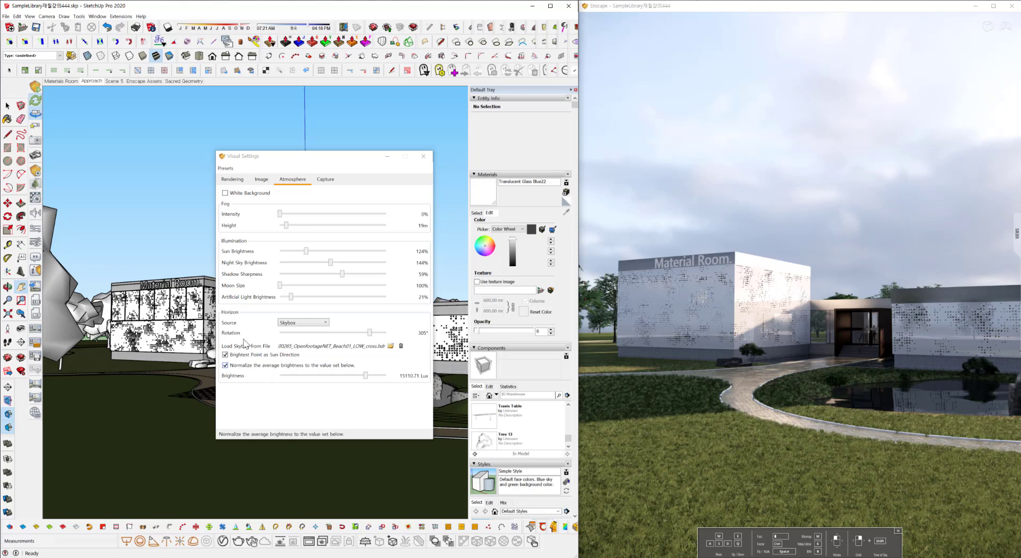
Replace the beach skybox with 3DCollective_HDRi_016_1859_16K.hdr and set its rotation to 346°.
{"action": "left_click", "coordinate": [403, 346]}
{"action": "left_click", "coordinate": [282, 347]}
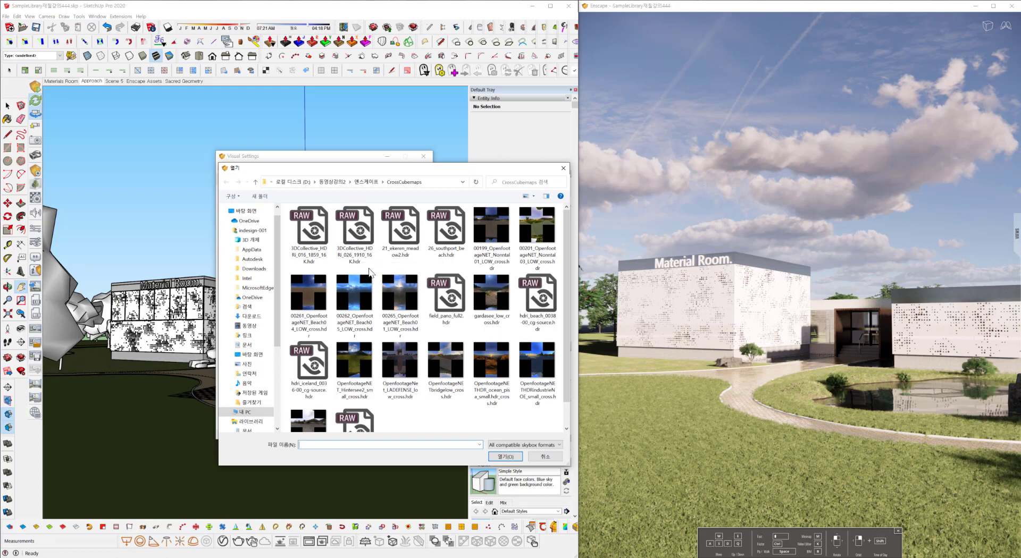
{"action": "left_click", "coordinate": [309, 228]}
{"action": "left_click", "coordinate": [498, 457]}
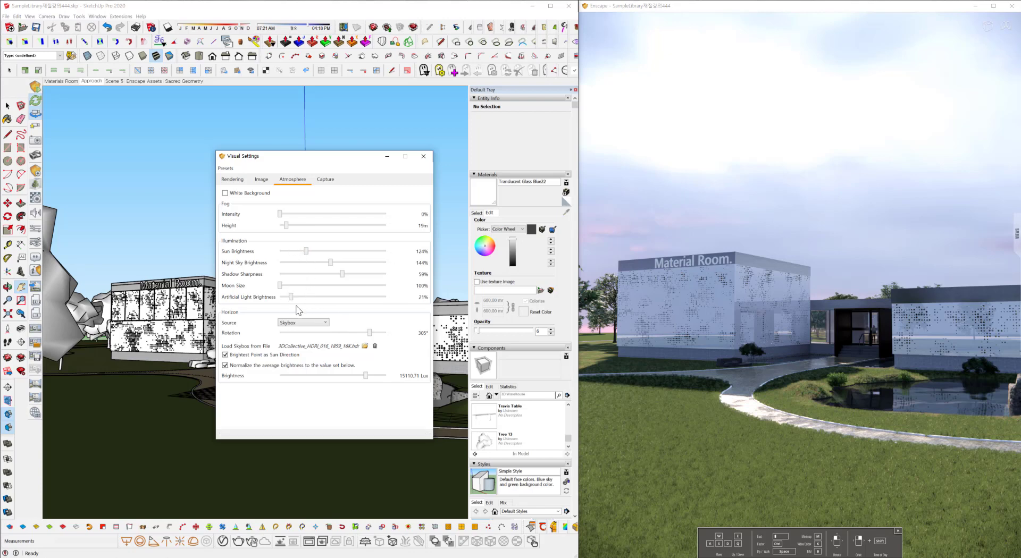
{"action": "left_click_drag", "start_coordinate": [358, 333], "coordinate": [381, 343]}
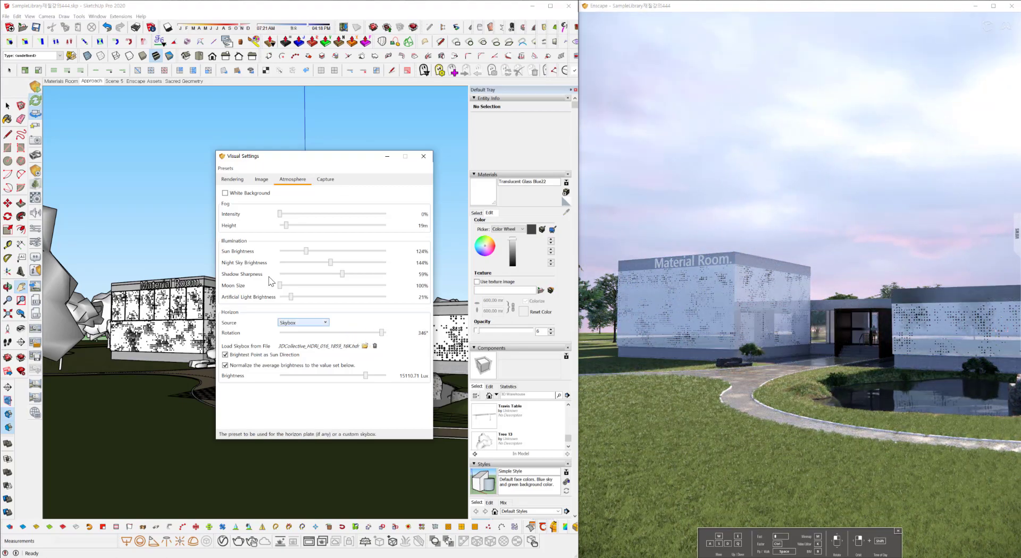
Lower the sun brightness to 0% and adjust the skybox's average brightness to 11669.18 lux, then 15110.71 lux.
{"action": "left_click_drag", "start_coordinate": [304, 251], "coordinate": [287, 254]}
{"action": "mouse_move", "coordinate": [366, 377]}
{"action": "left_mouse_down"}
{"action": "mouse_move", "coordinate": [341, 376]}
{"action": "mouse_move", "coordinate": [365, 377]}
{"action": "left_mouse_up"}
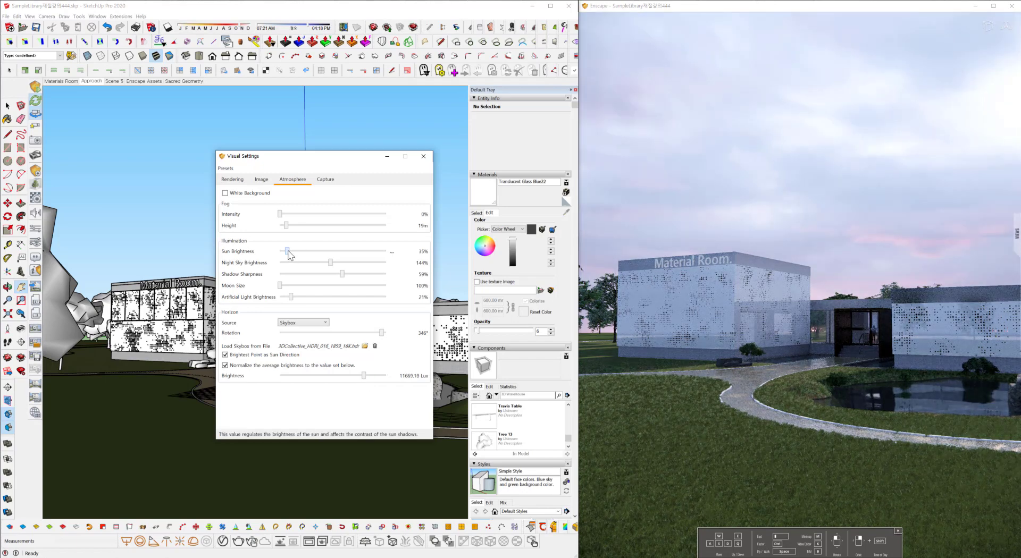
{"action": "left_click_drag", "start_coordinate": [287, 251], "coordinate": [277, 252]}
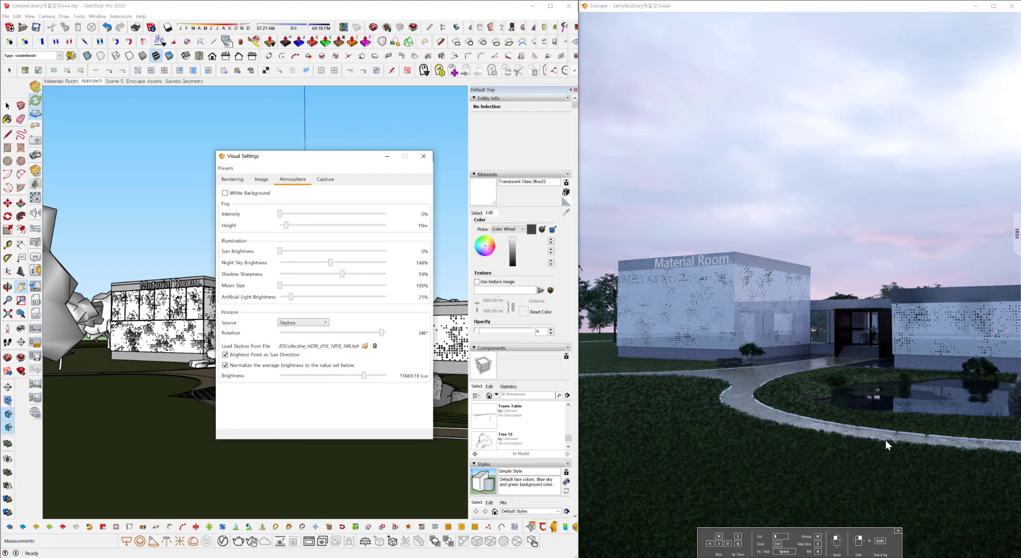
{"action": "scroll", "coordinate": [886, 441], "scroll_direction": "up", "scroll_amount": 2}
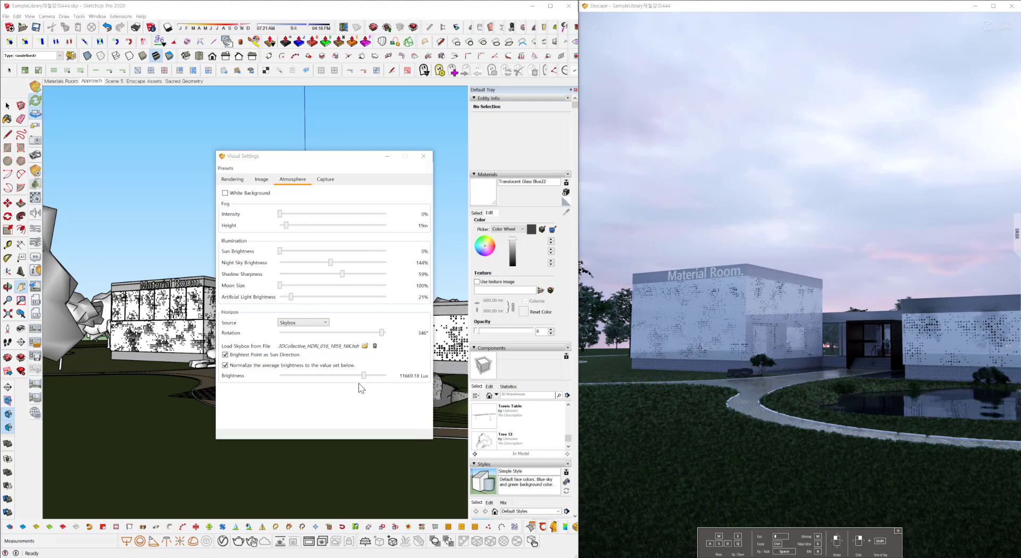
{"action": "left_click_drag", "start_coordinate": [364, 376], "coordinate": [367, 384]}
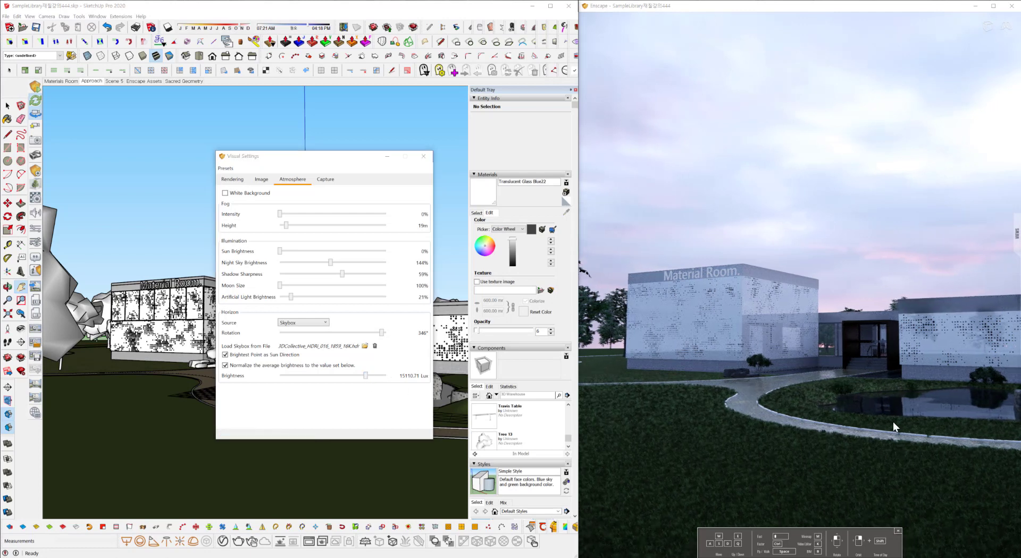
{"action": "left_click_drag", "start_coordinate": [893, 422], "coordinate": [820, 374]}
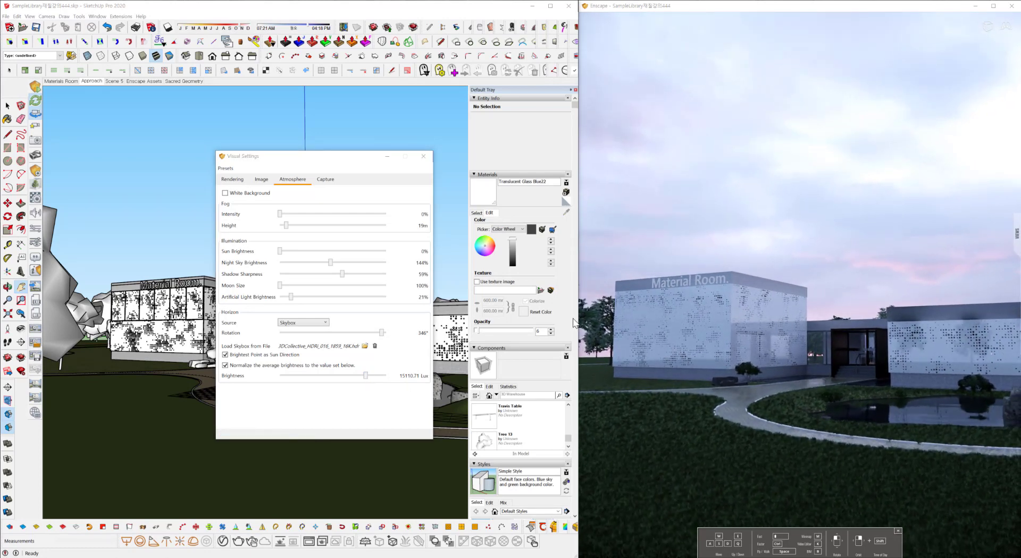
Rotate the skybox to 236°, restore the Approach scene after viewing the surroundings, and fine-tune the rotation to 230°.
{"action": "left_click_drag", "start_coordinate": [381, 334], "coordinate": [350, 337]}
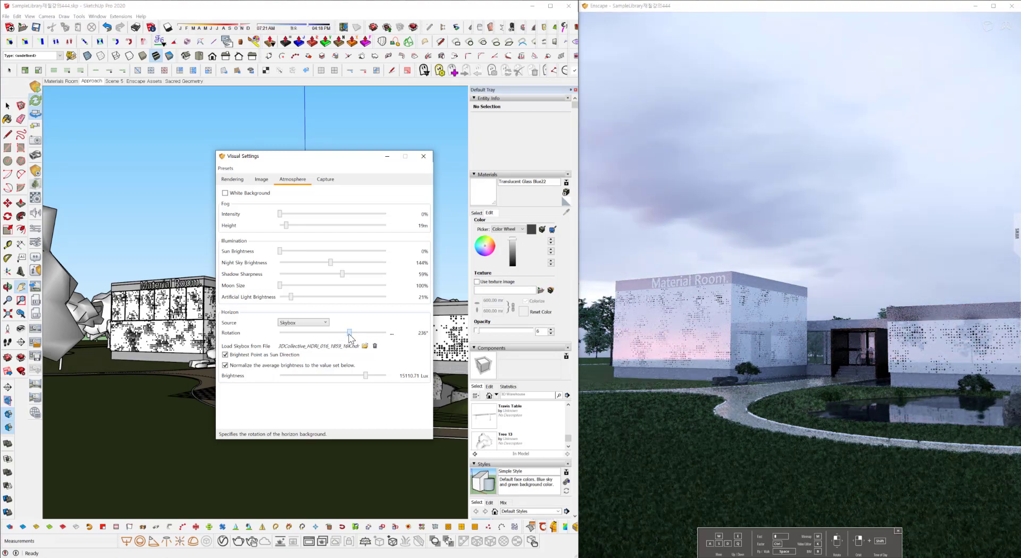
{"action": "right_click_drag", "start_coordinate": [871, 358], "coordinate": [868, 358]}
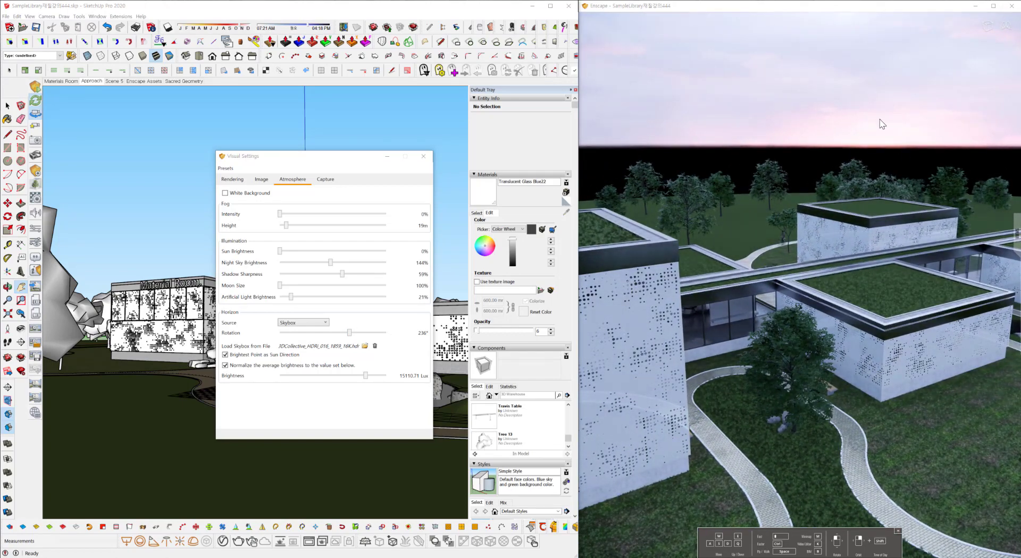
{"action": "scroll", "coordinate": [709, 340], "scroll_direction": "up", "scroll_amount": 5}
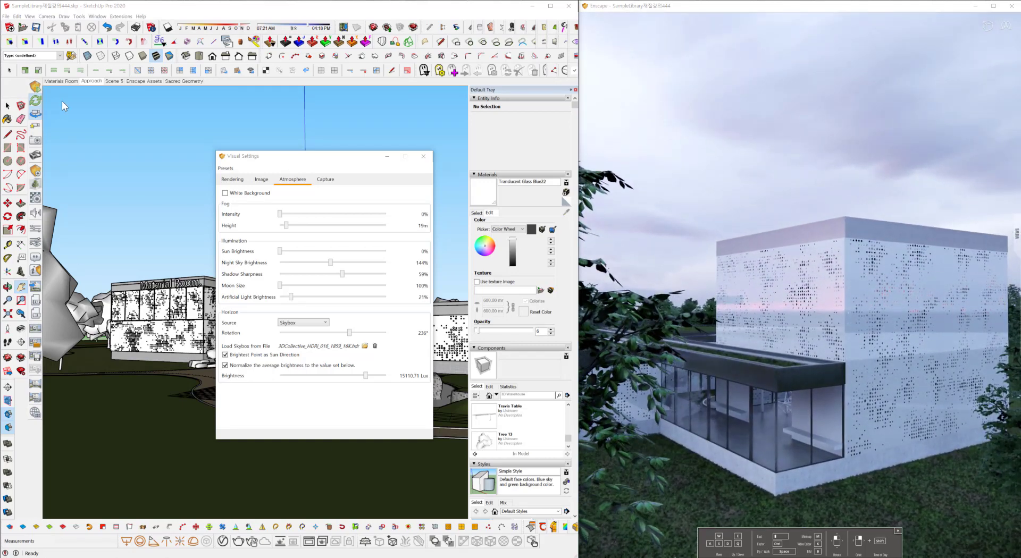
{"action": "left_click", "coordinate": [91, 84]}
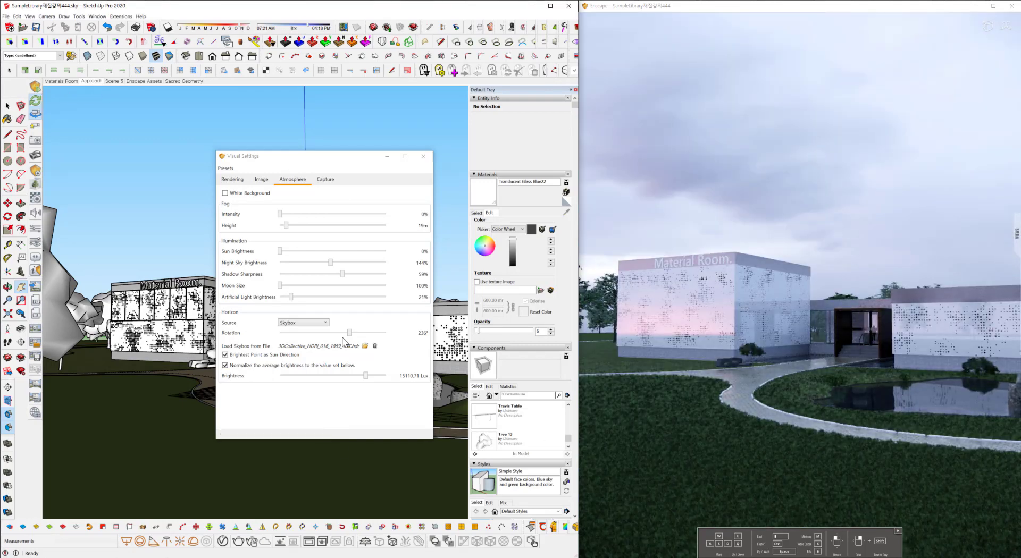
{"action": "mouse_move", "coordinate": [350, 338]}
{"action": "left_mouse_down"}
{"action": "mouse_move", "coordinate": [335, 341]}
{"action": "mouse_move", "coordinate": [358, 342]}
{"action": "mouse_move", "coordinate": [350, 342]}
{"action": "left_mouse_up"}
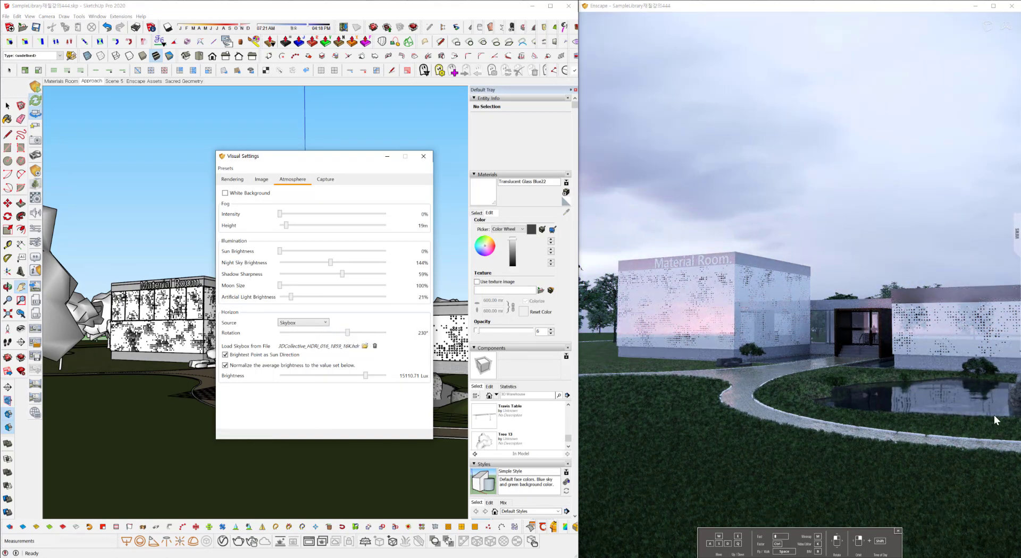
{"action": "left_click_drag", "start_coordinate": [994, 416], "coordinate": [835, 414]}
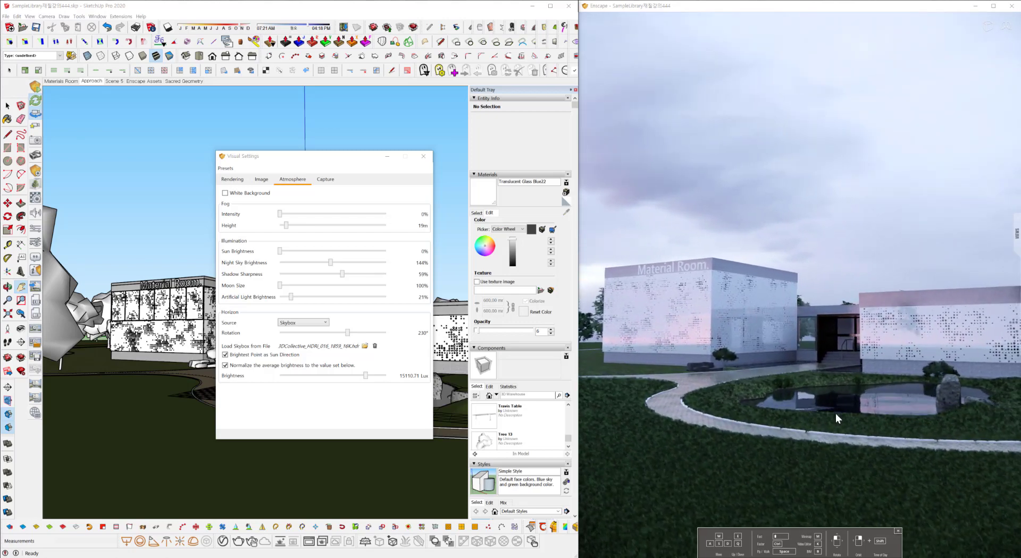
Remove the current skybox file and load hdri_beach_0038-00_cg-source.hdr in its place.
{"action": "left_click", "coordinate": [374, 347]}
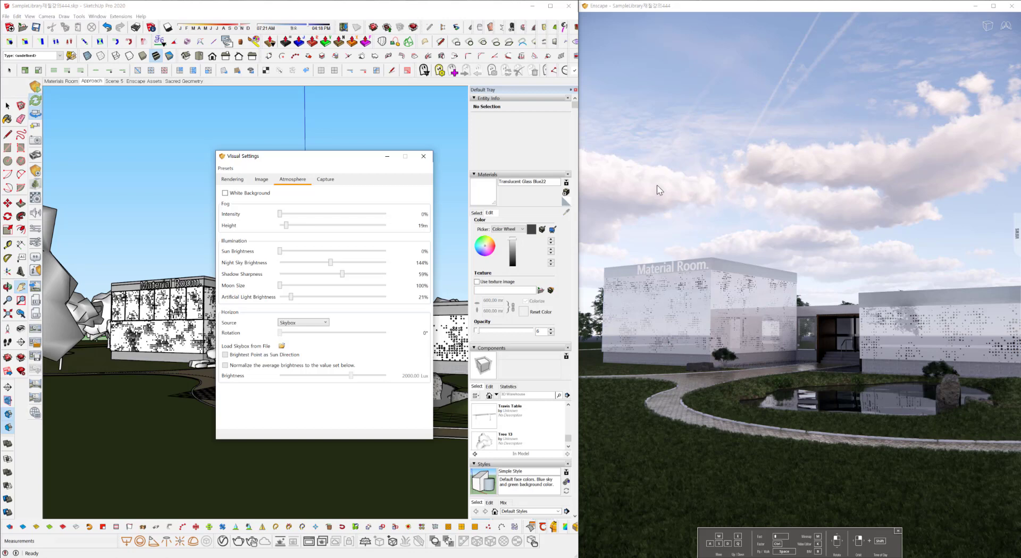
{"action": "left_click", "coordinate": [282, 346]}
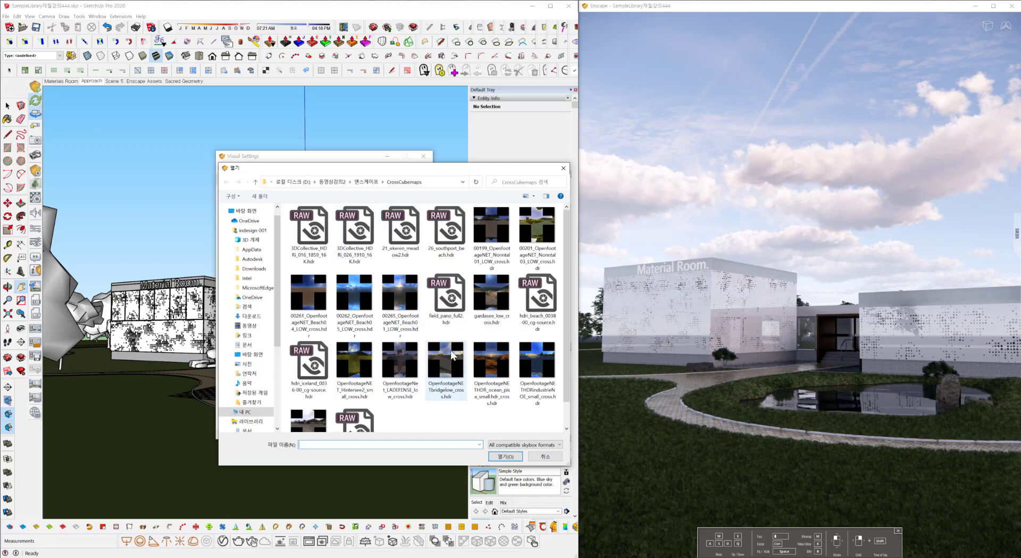
{"action": "left_click", "coordinate": [539, 298]}
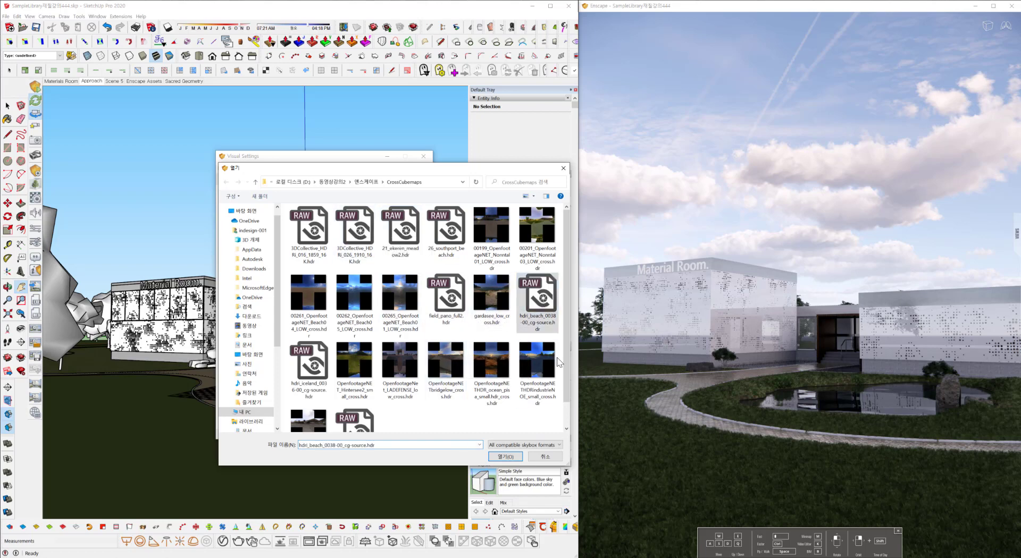
{"action": "left_click", "coordinate": [505, 458]}
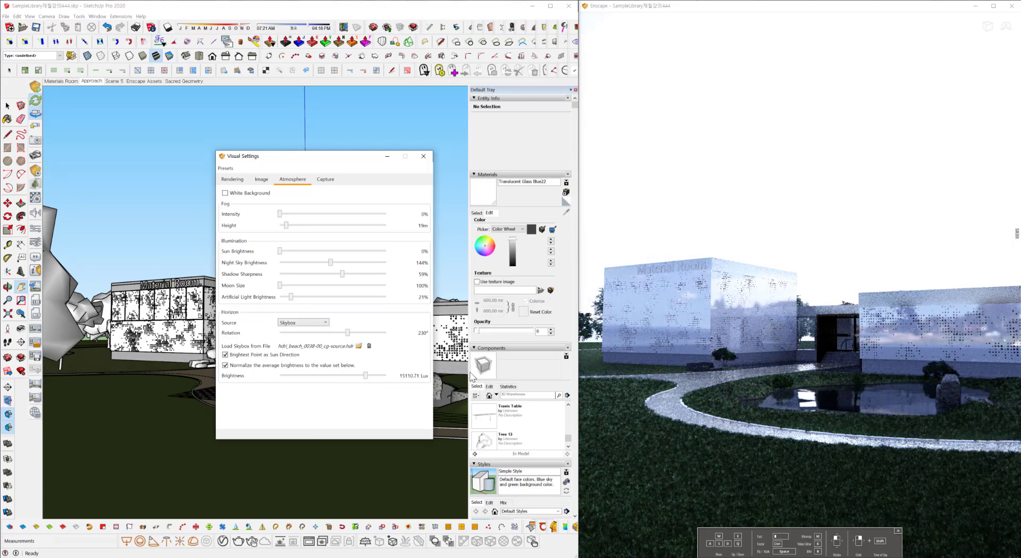
Set the beach skybox's average brightness to 4468.19 lux, its rotation to 345° and the sun brightness to 55%.
{"action": "left_click_drag", "start_coordinate": [366, 376], "coordinate": [357, 377]}
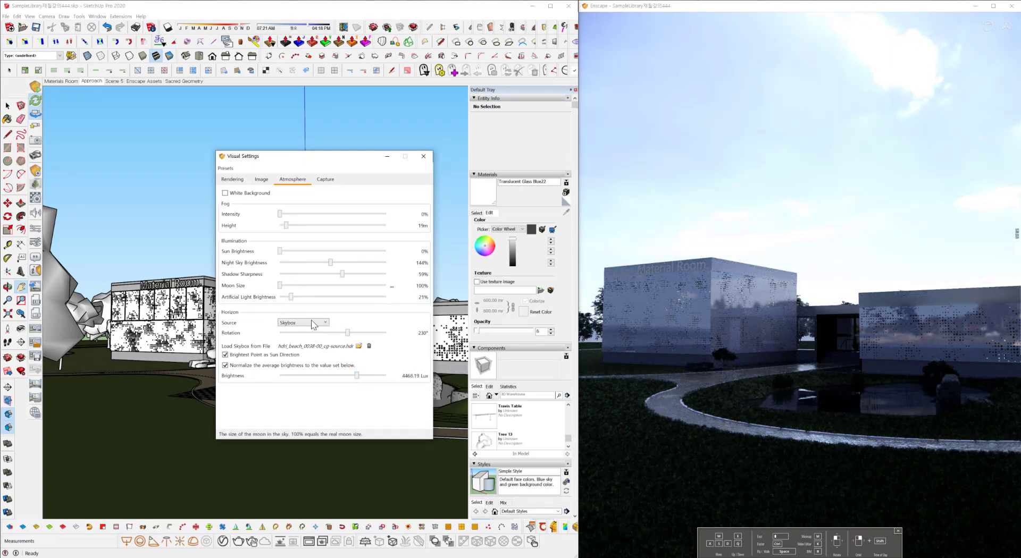
{"action": "left_click_drag", "start_coordinate": [347, 333], "coordinate": [382, 333]}
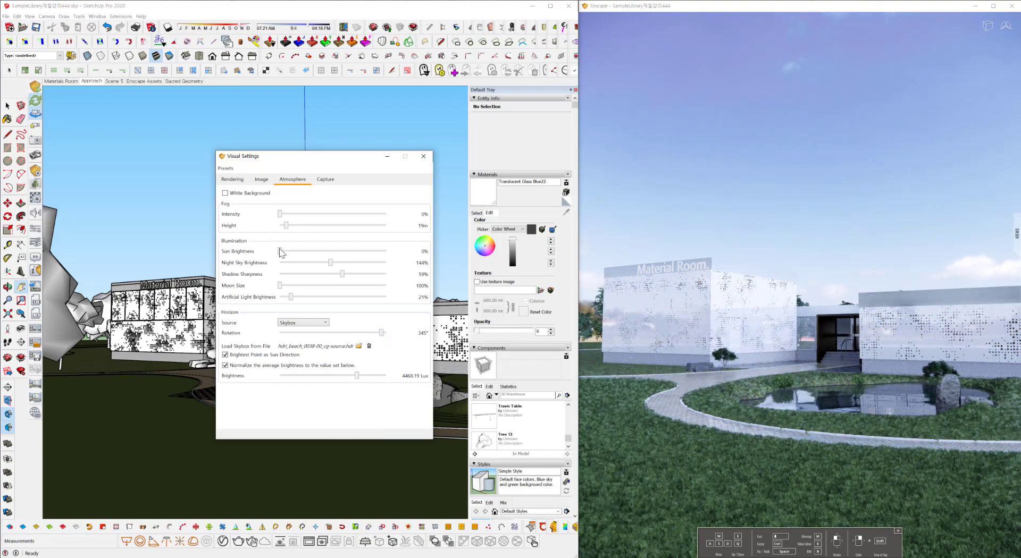
{"action": "left_click_drag", "start_coordinate": [280, 251], "coordinate": [292, 255]}
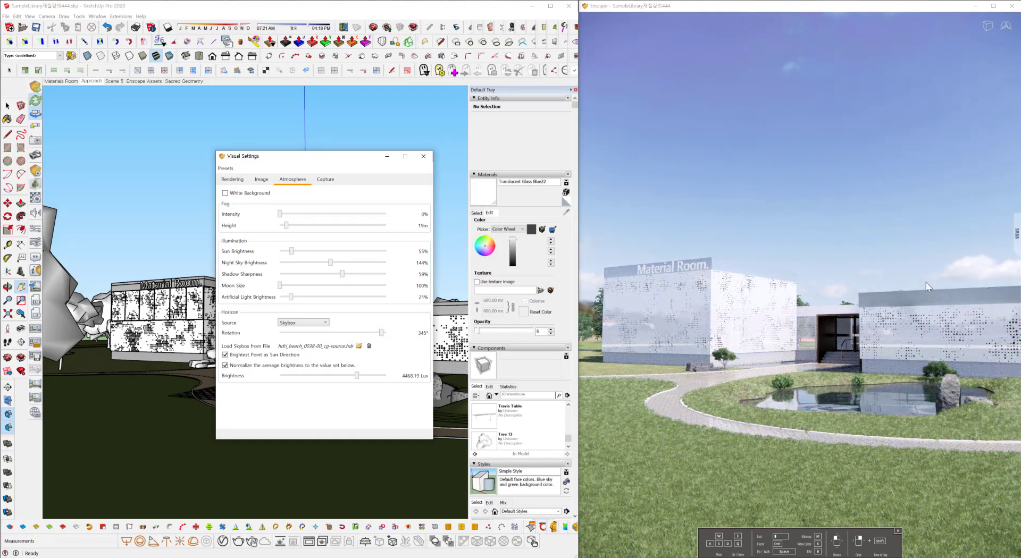
Remove the beach skybox file and load gardasee_low_cross.hdr as the new skybox.
{"action": "left_click", "coordinate": [368, 346]}
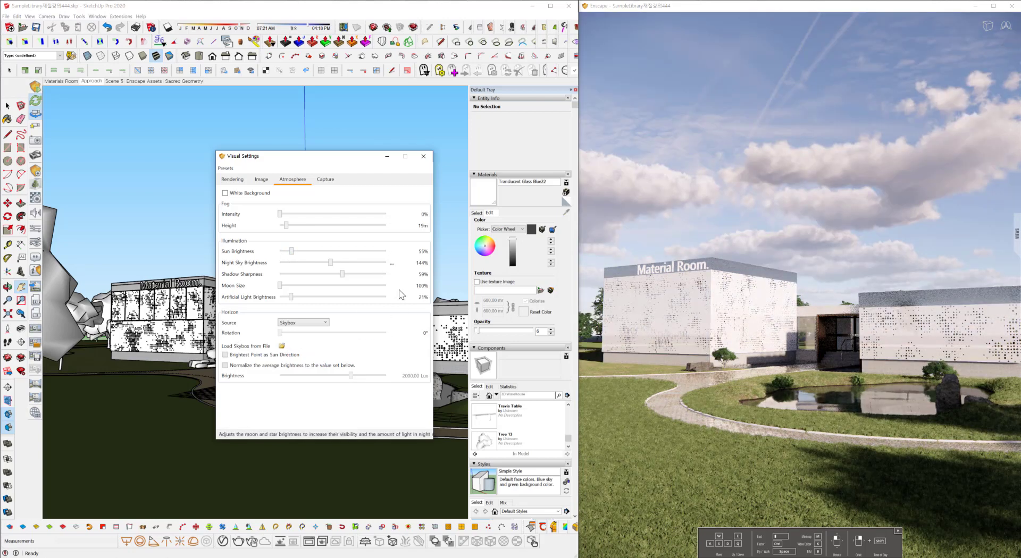
{"action": "left_click", "coordinate": [282, 347]}
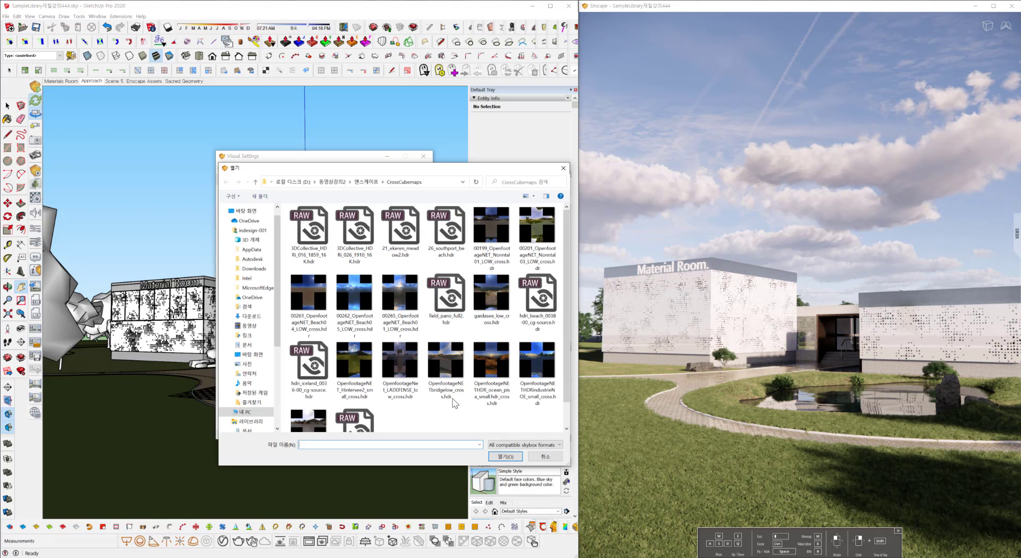
{"action": "left_click", "coordinate": [492, 295]}
{"action": "left_click", "coordinate": [505, 457]}
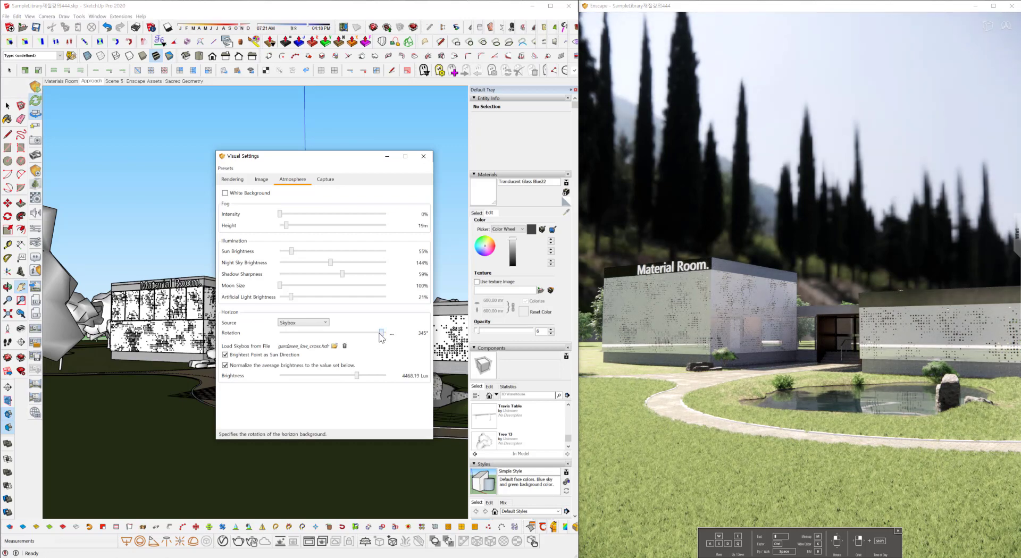
Set the gardasee skybox's rotation to 179°, its average brightness to 5374.11 lux and the sun brightness to 4%.
{"action": "left_click_drag", "start_coordinate": [381, 335], "coordinate": [333, 334]}
{"action": "left_click", "coordinate": [770, 366]}
{"action": "scroll", "coordinate": [769, 366], "scroll_direction": "up", "scroll_amount": 2}
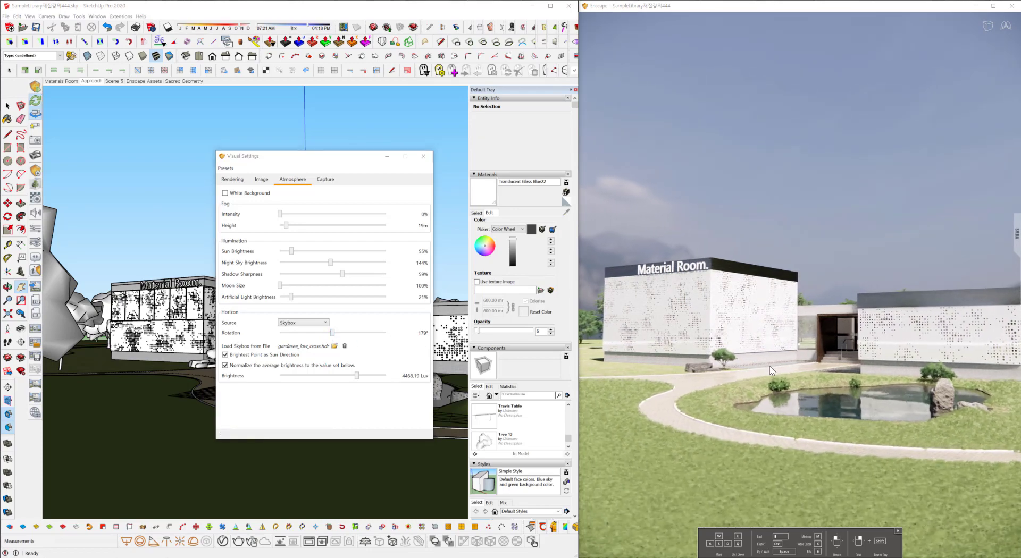
{"action": "left_click_drag", "start_coordinate": [357, 376], "coordinate": [358, 377]}
{"action": "left_click_drag", "start_coordinate": [291, 251], "coordinate": [282, 248]}
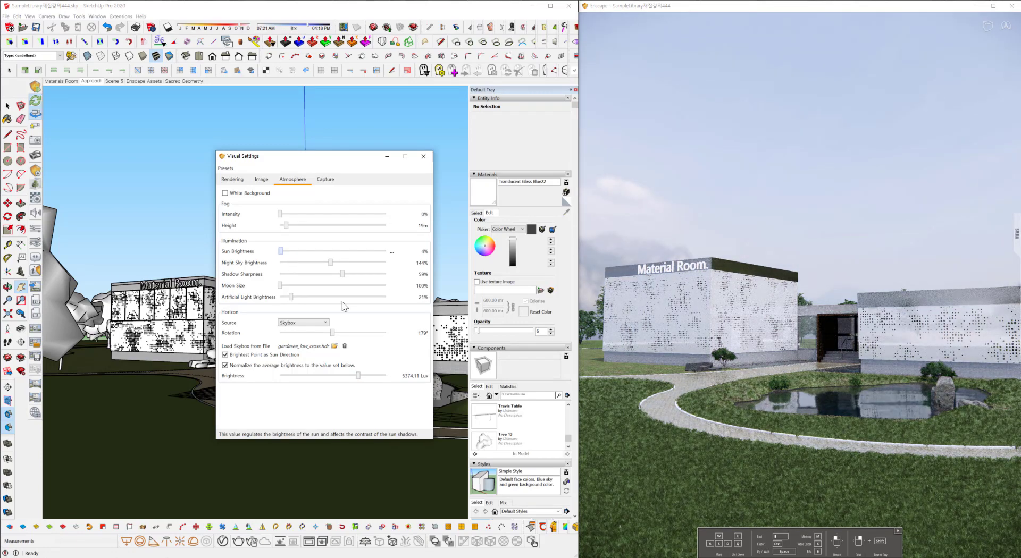